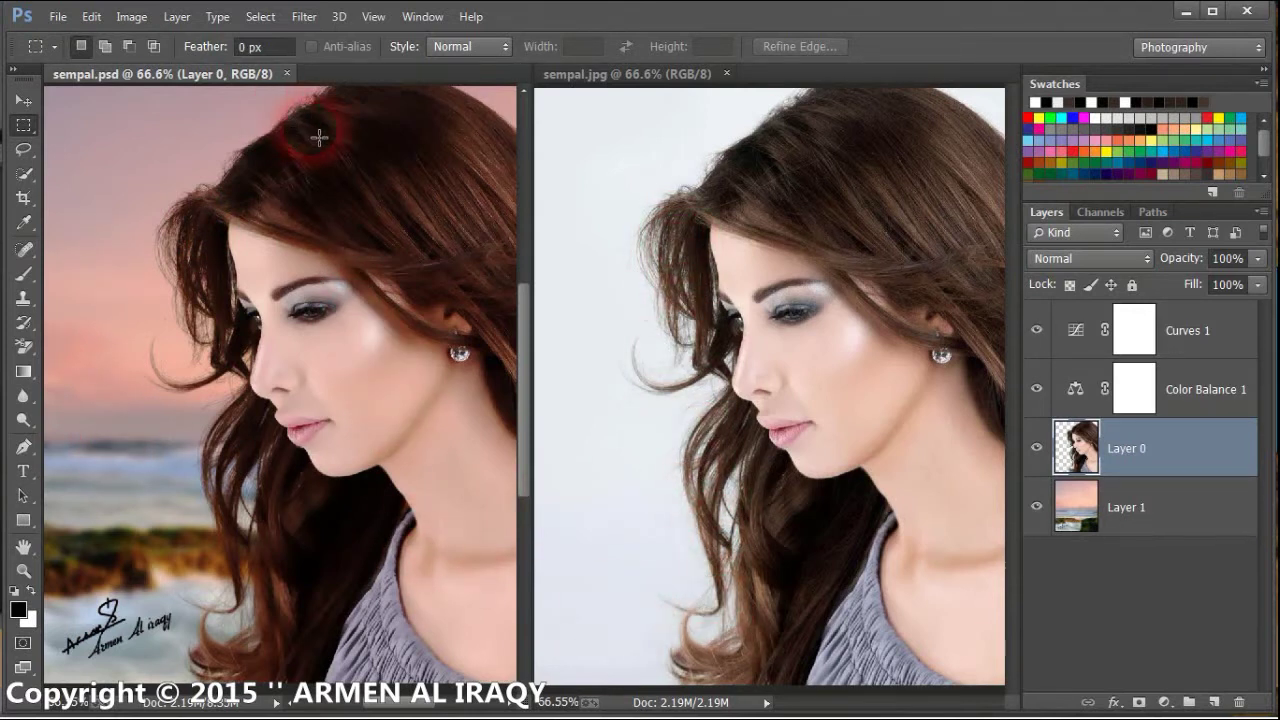
Step: Zoom and pan around the sempal.psd composite to inspect the hair edges
scroll(253, 237, up, 2)
scroll(251, 229, up, 1)
mouse_move(251, 229)
mouse_down()
mouse_move(343, 166)
mouse_move(267, 325)
mouse_up()
scroll(260, 270, down, 2)
scroll(255, 240, down, 2)
scroll(290, 320, down, 2)
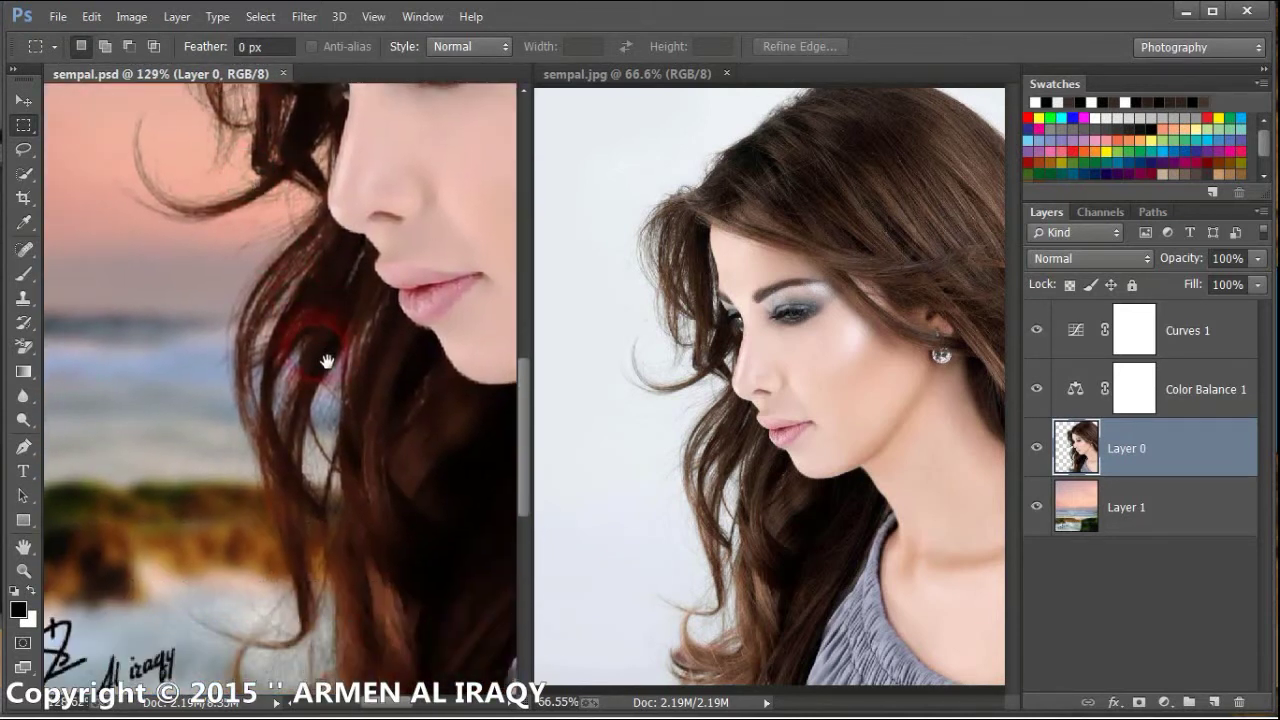
scroll(315, 330, down, 2)
scroll(308, 302, down, 1)
scroll(300, 320, up, 3)
scroll(285, 400, up, 1)
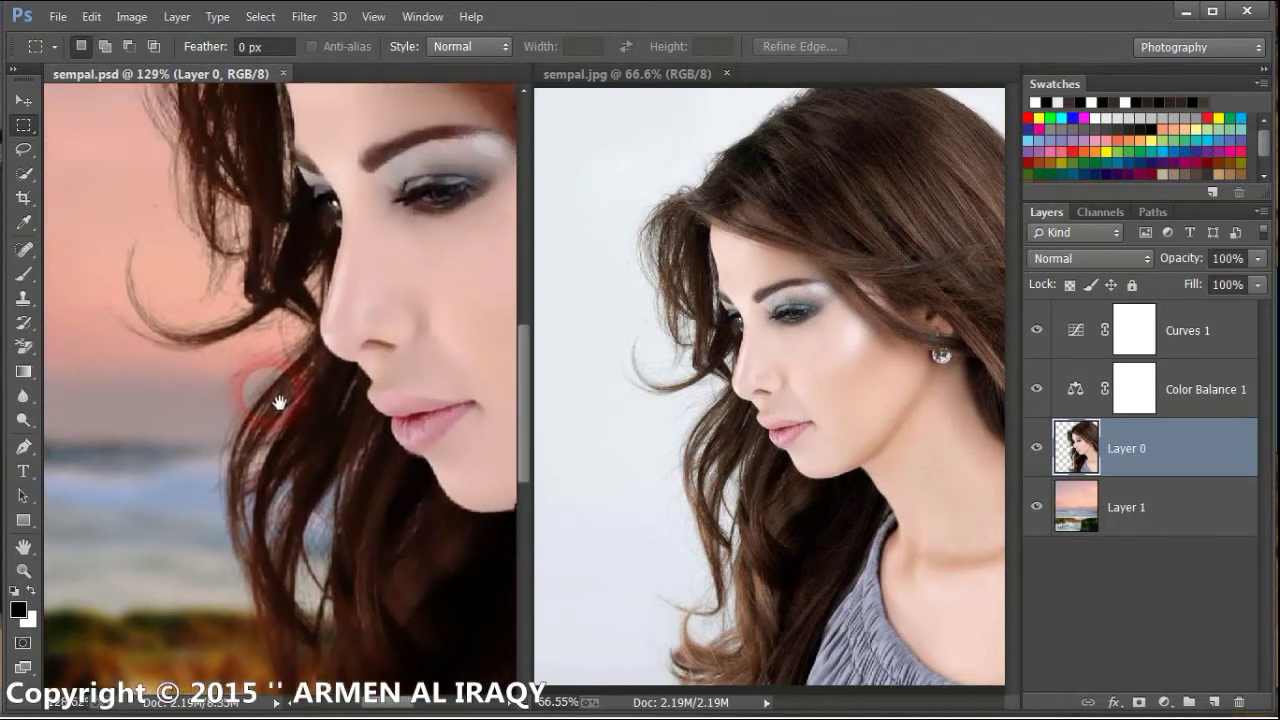
scroll(280, 480, up, 1)
scroll(240, 400, up, 2)
scroll(180, 330, right, 3)
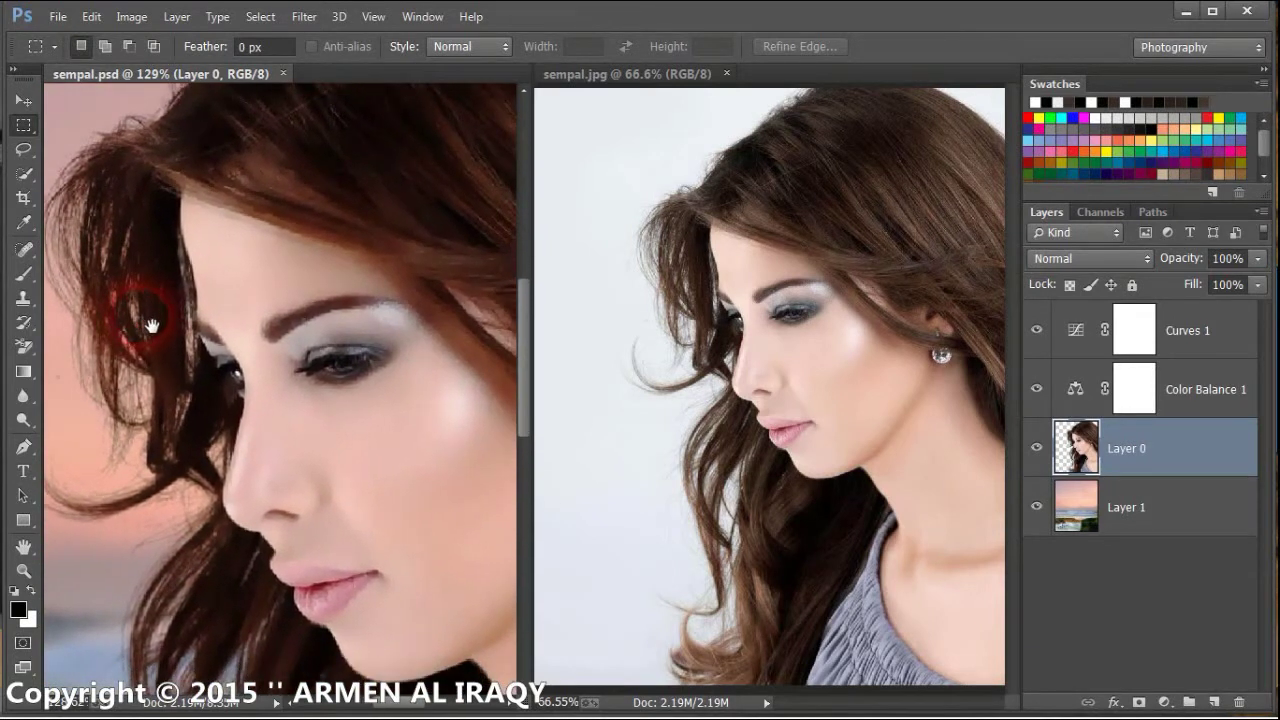
Step: Close sempal.psd and switch to the Background Eraser Tool
click(284, 75)
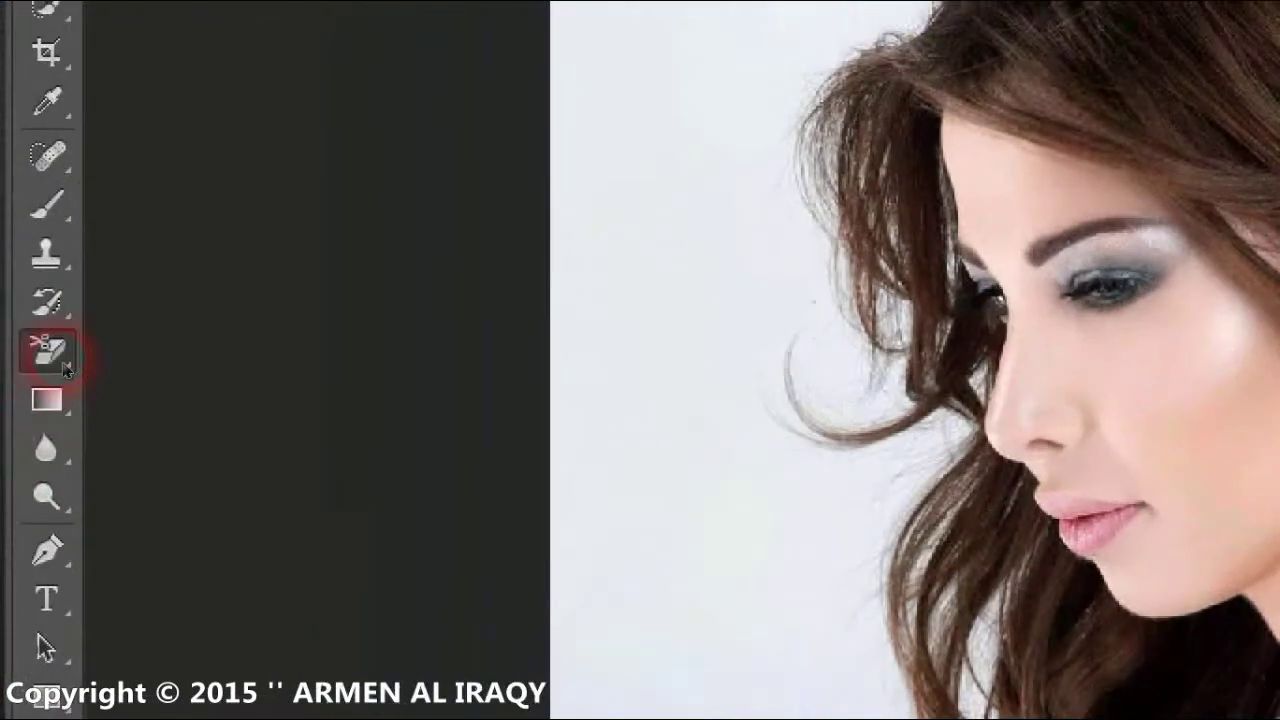
right_click(25, 348)
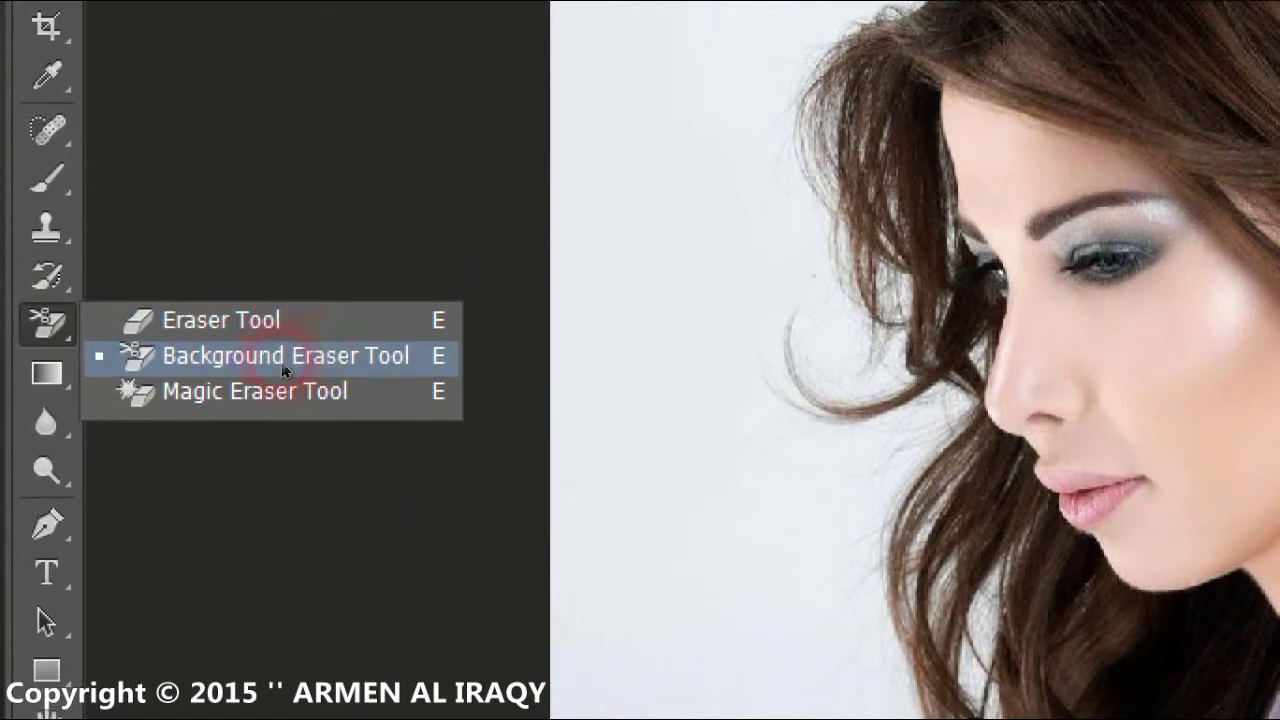
click(303, 368)
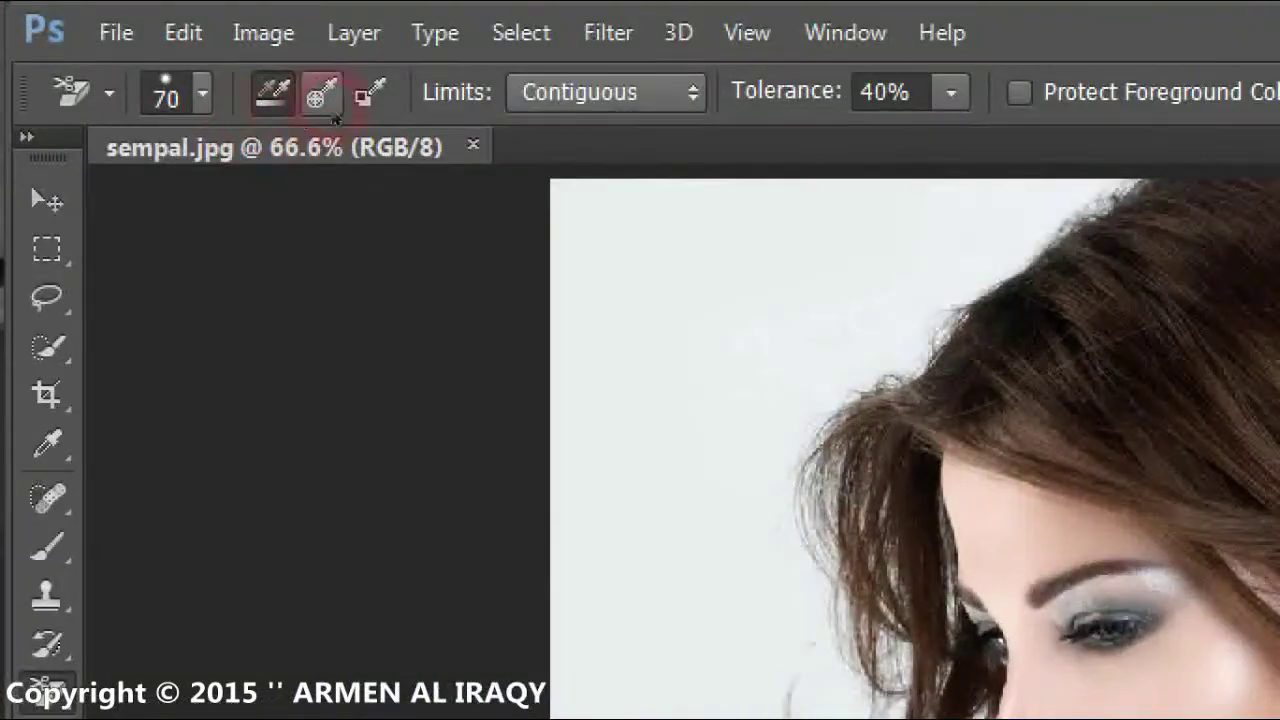
Step: Set Background Swatch sampling, Discontiguous limits, 75% tolerance and Protect Foreground Color
click(184, 52)
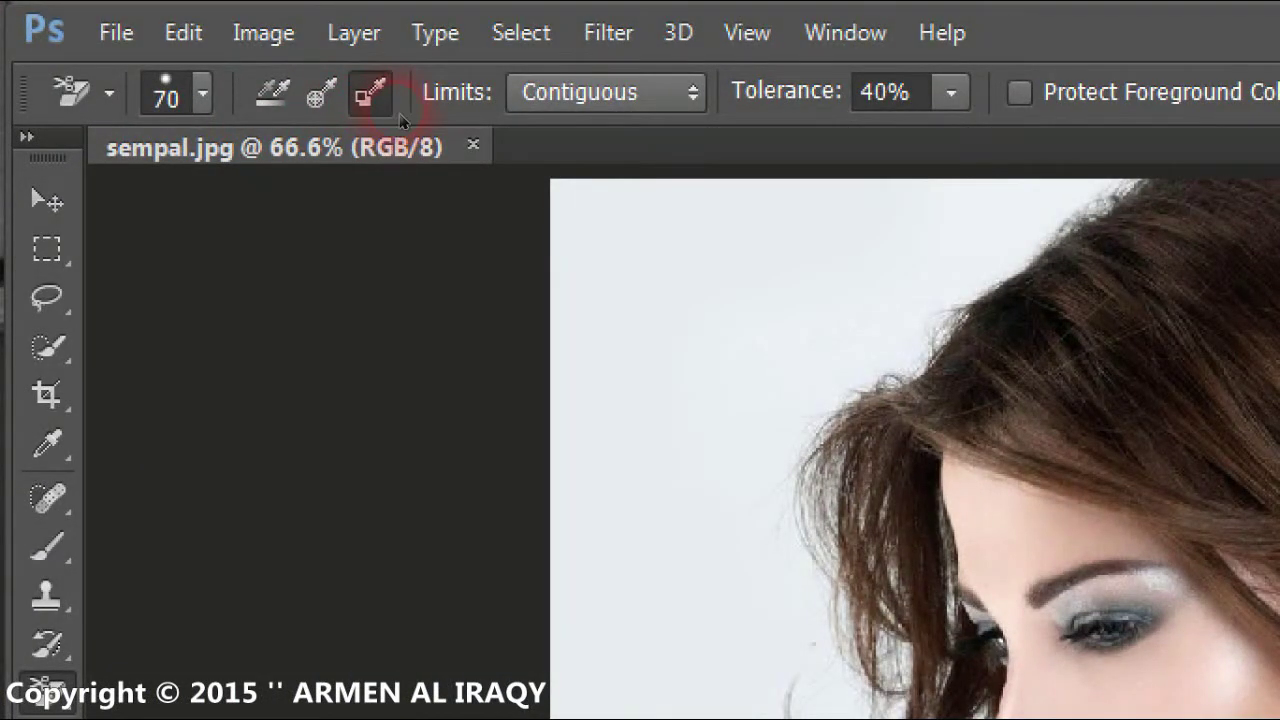
click(622, 108)
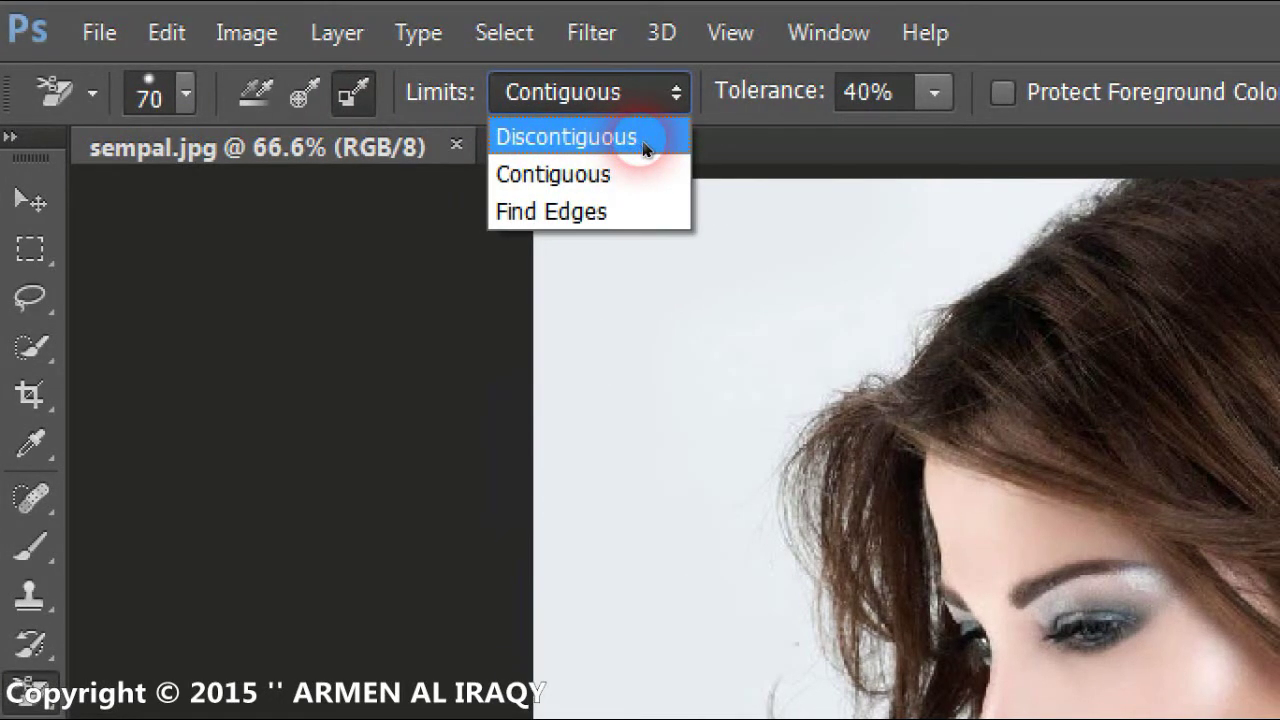
click(643, 150)
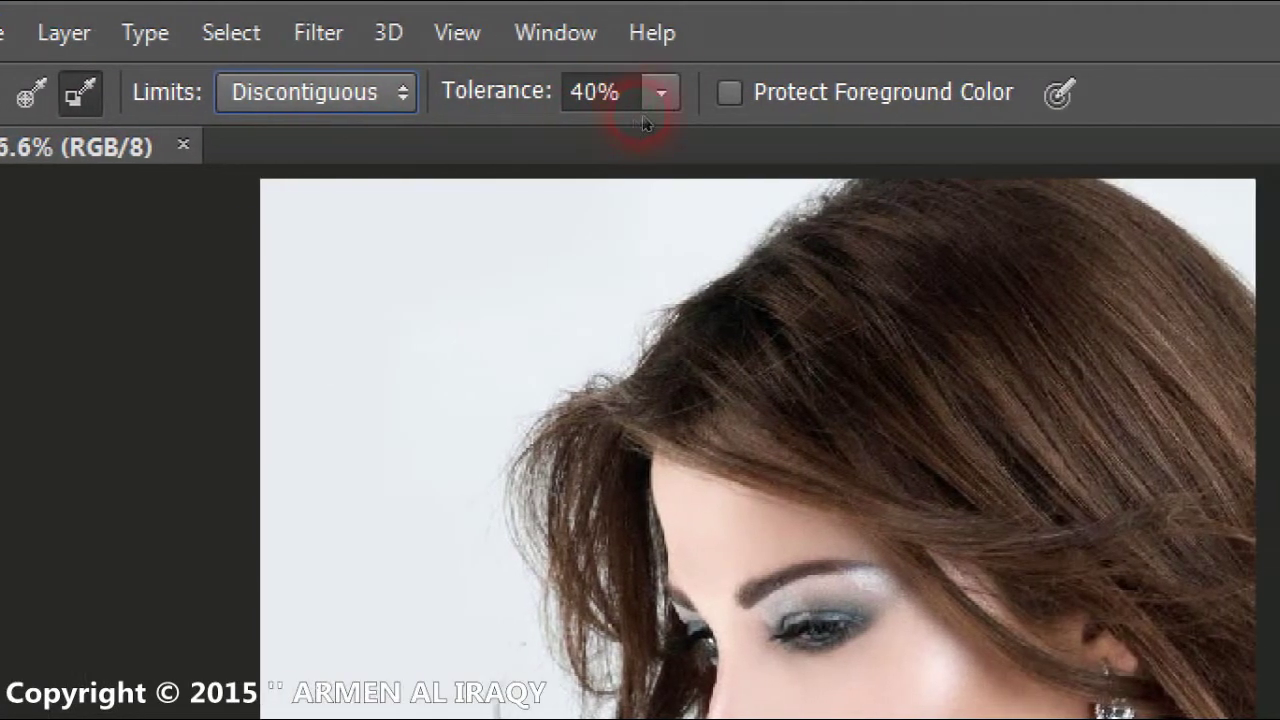
click(645, 95)
mouse_move(644, 133)
mouse_down()
mouse_move(698, 136)
mouse_move(646, 142)
mouse_up()
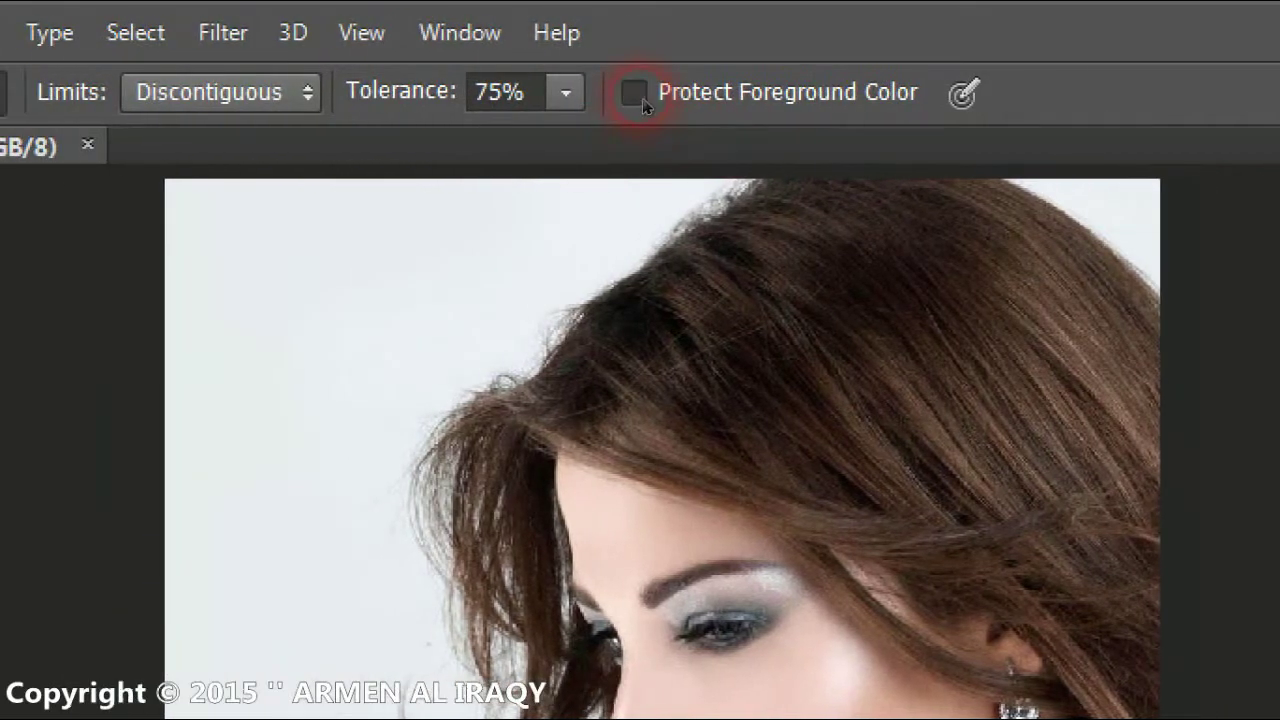
click(544, 92)
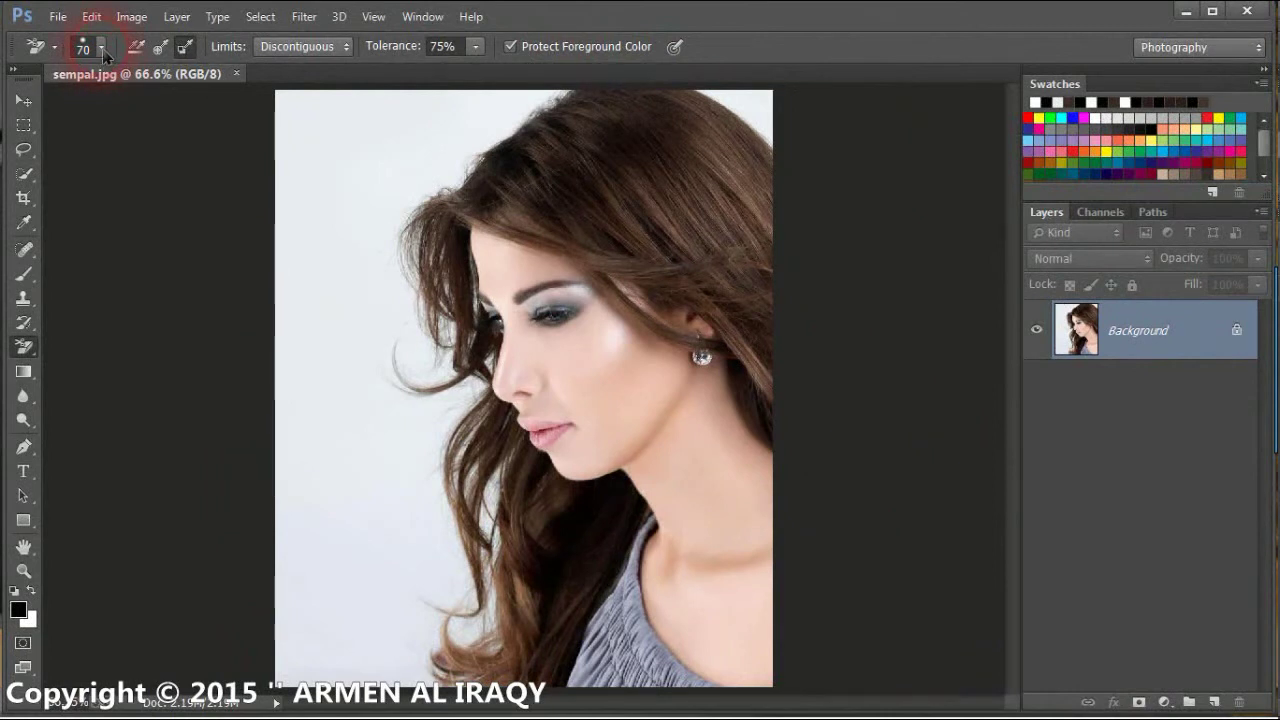
Step: Sample the hair's dark brown as foreground and the backdrop's pale grey (#e8edf1) as background
click(102, 52)
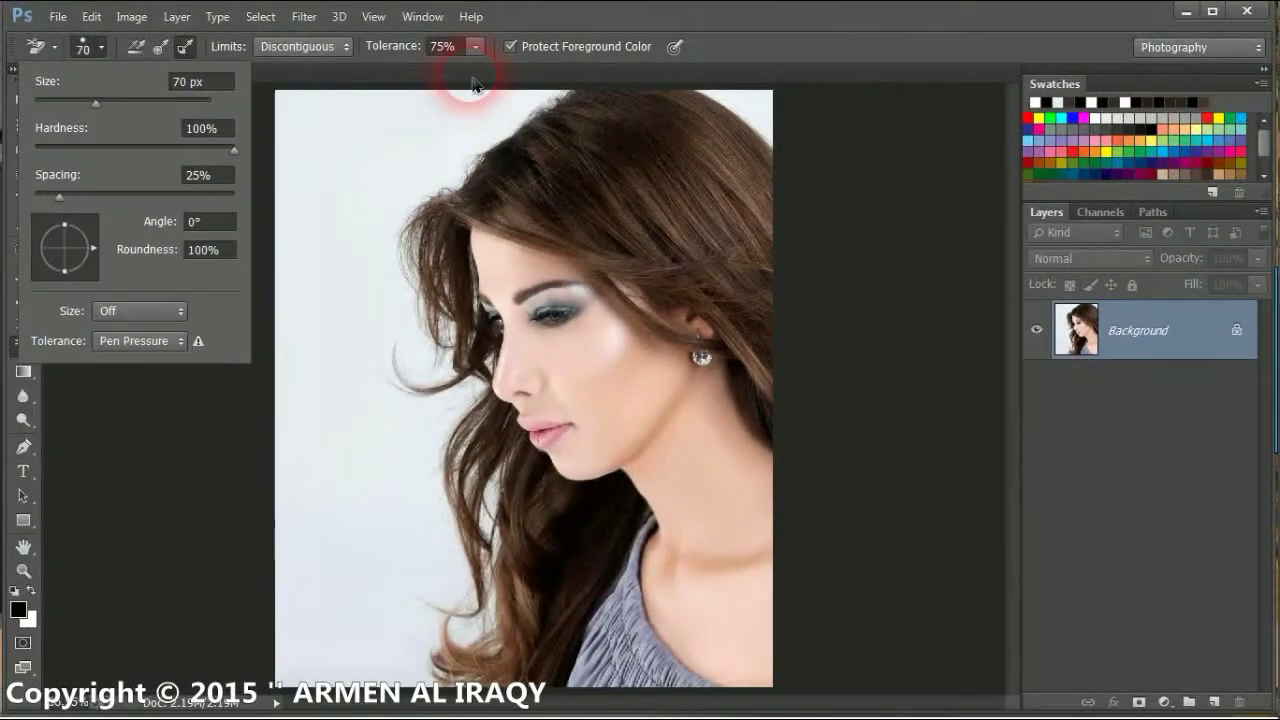
click(475, 85)
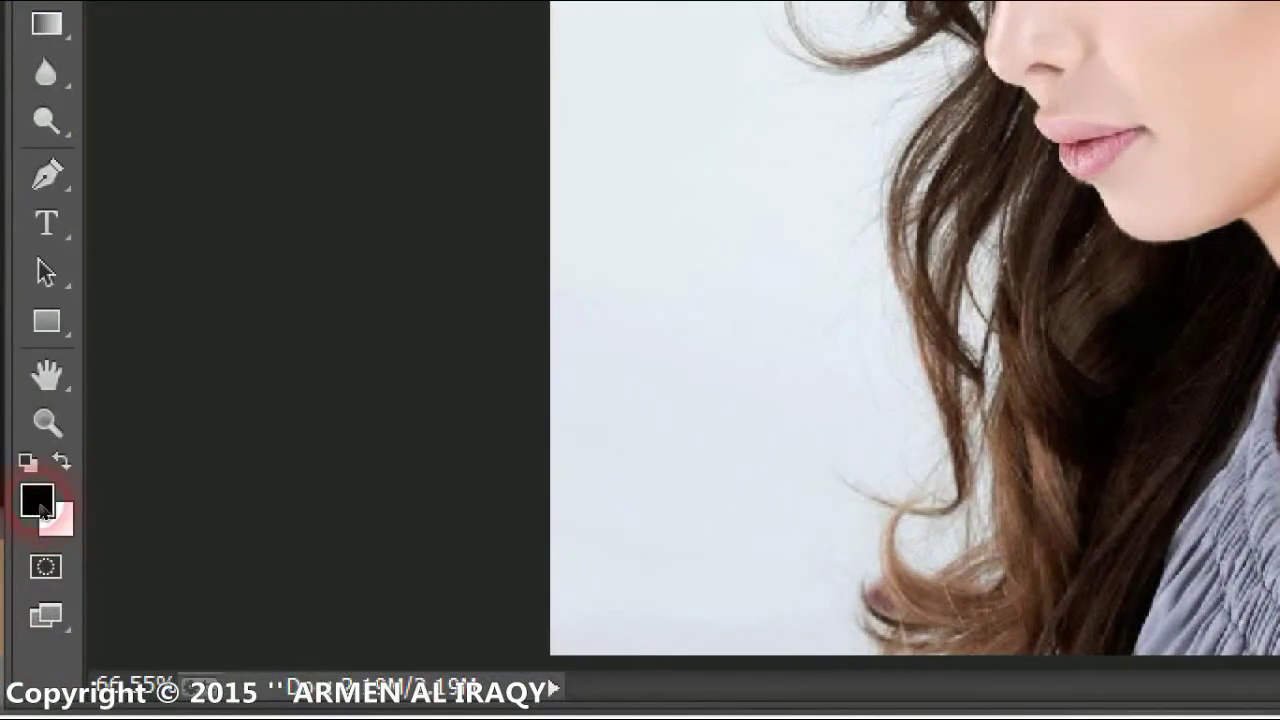
click(41, 509)
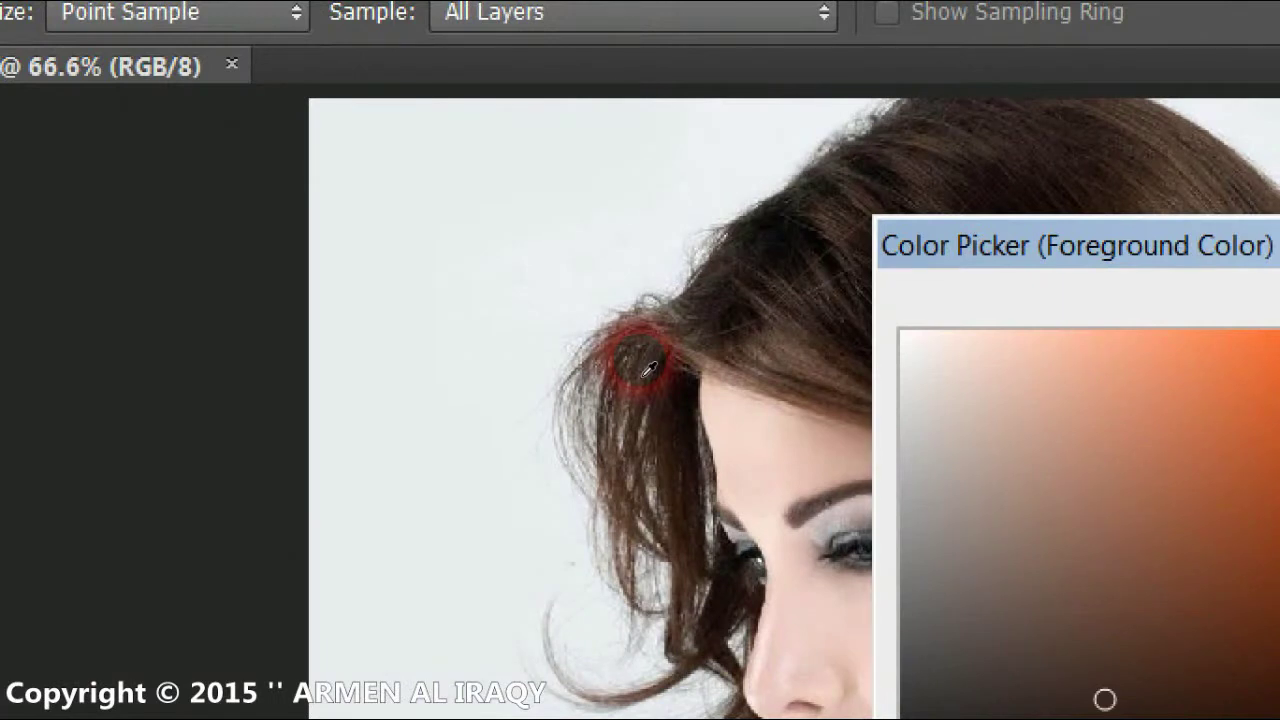
drag(648, 368, 638, 322)
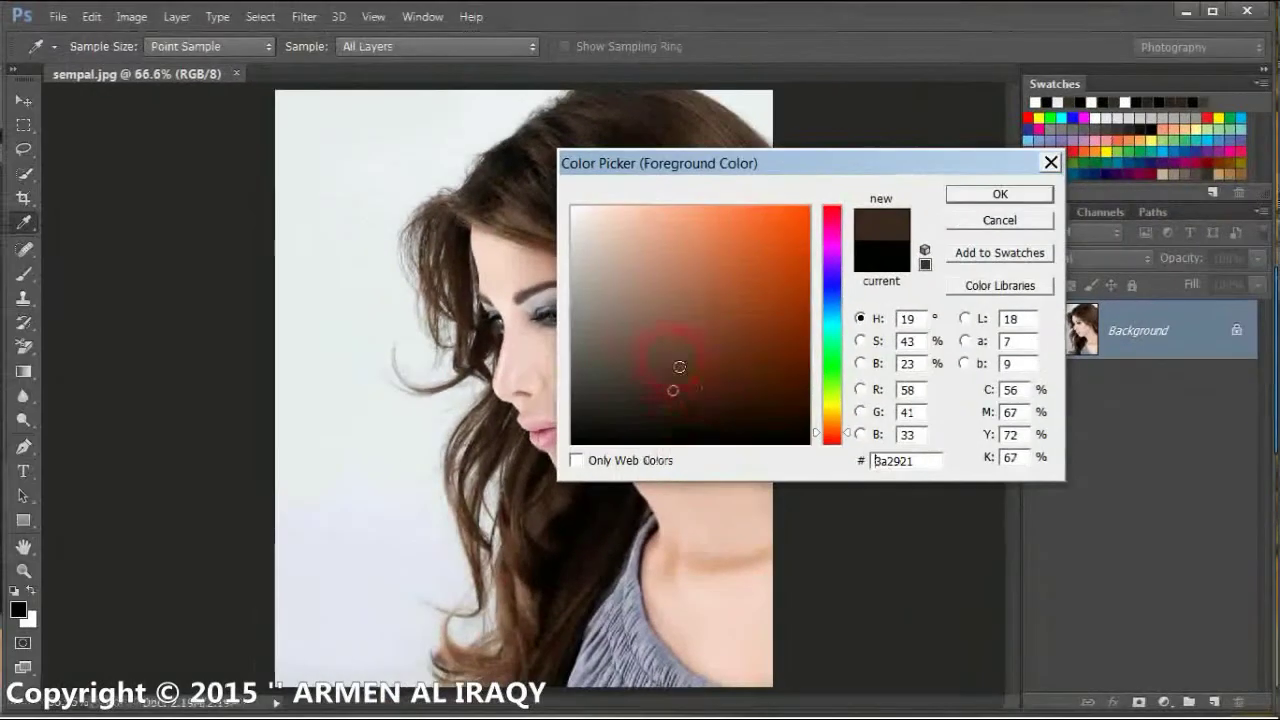
click(1003, 193)
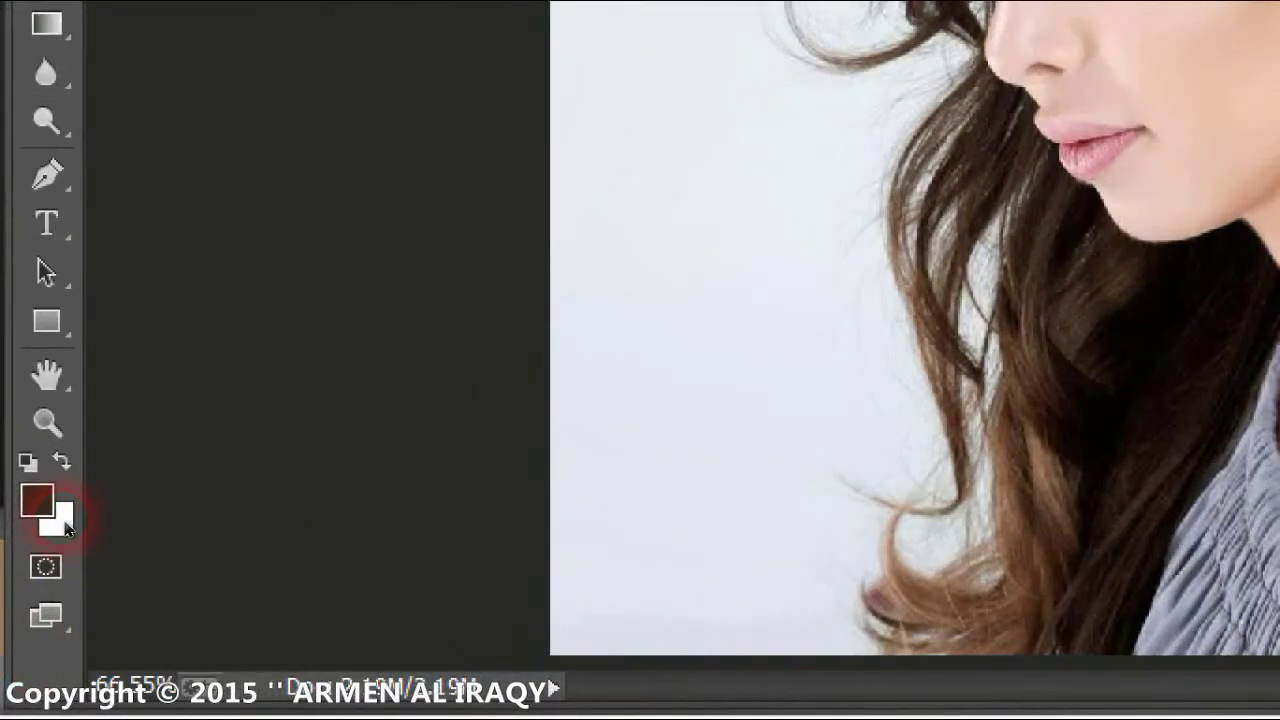
click(63, 522)
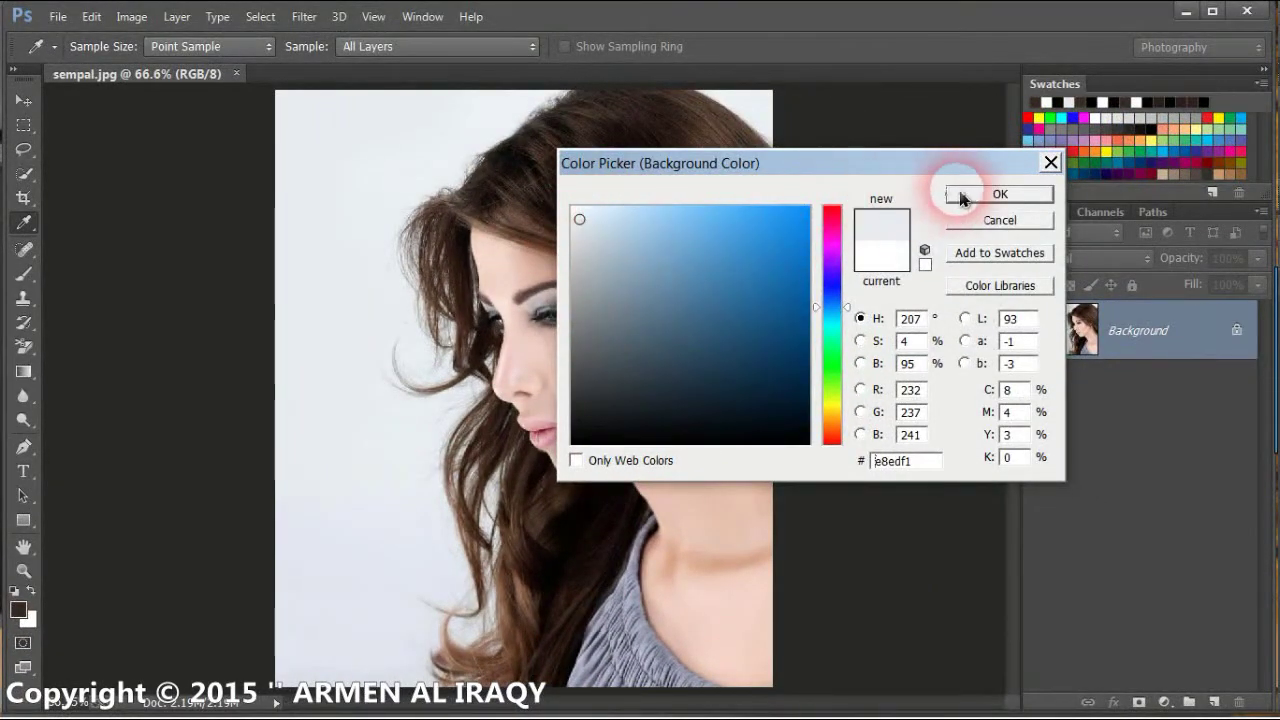
click(997, 193)
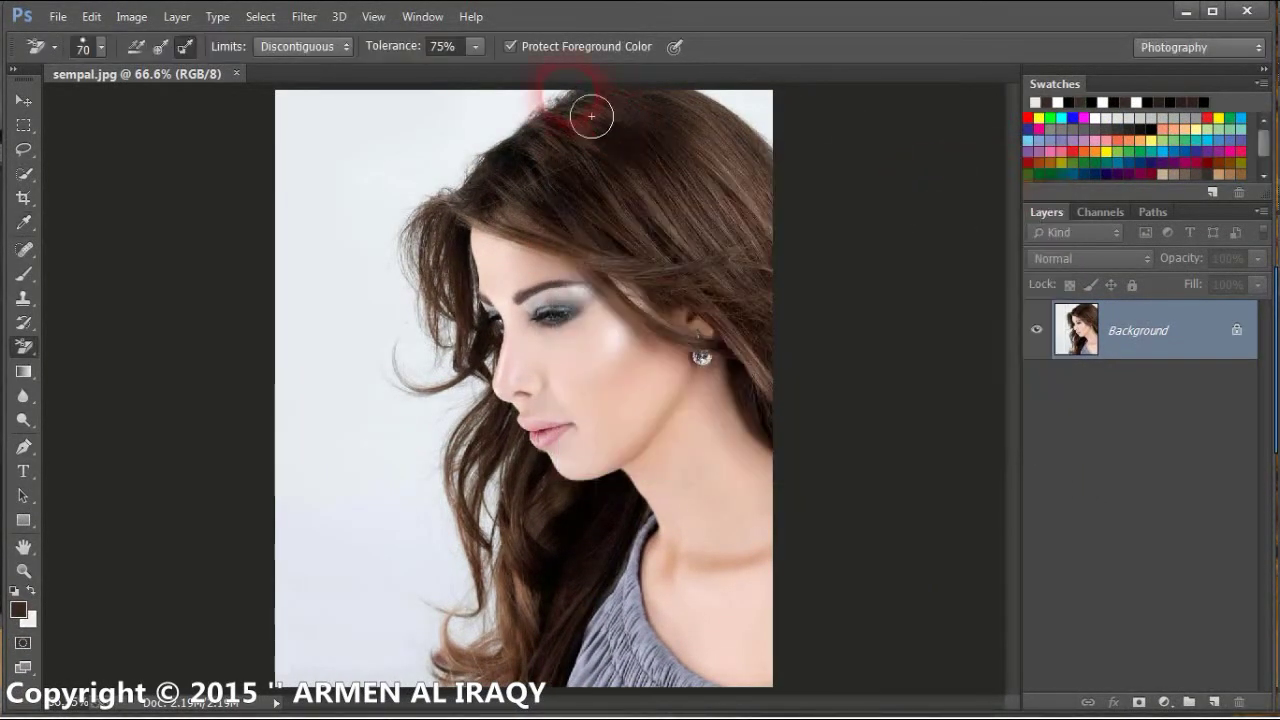
Step: Brush the Background Eraser over the grey backdrop and along the hair edges until transparent
mouse_move(582, 111)
mouse_down()
mouse_move(494, 183)
mouse_move(449, 243)
mouse_move(429, 157)
mouse_move(557, 116)
mouse_move(300, 120)
mouse_move(343, 100)
mouse_move(494, 100)
mouse_up()
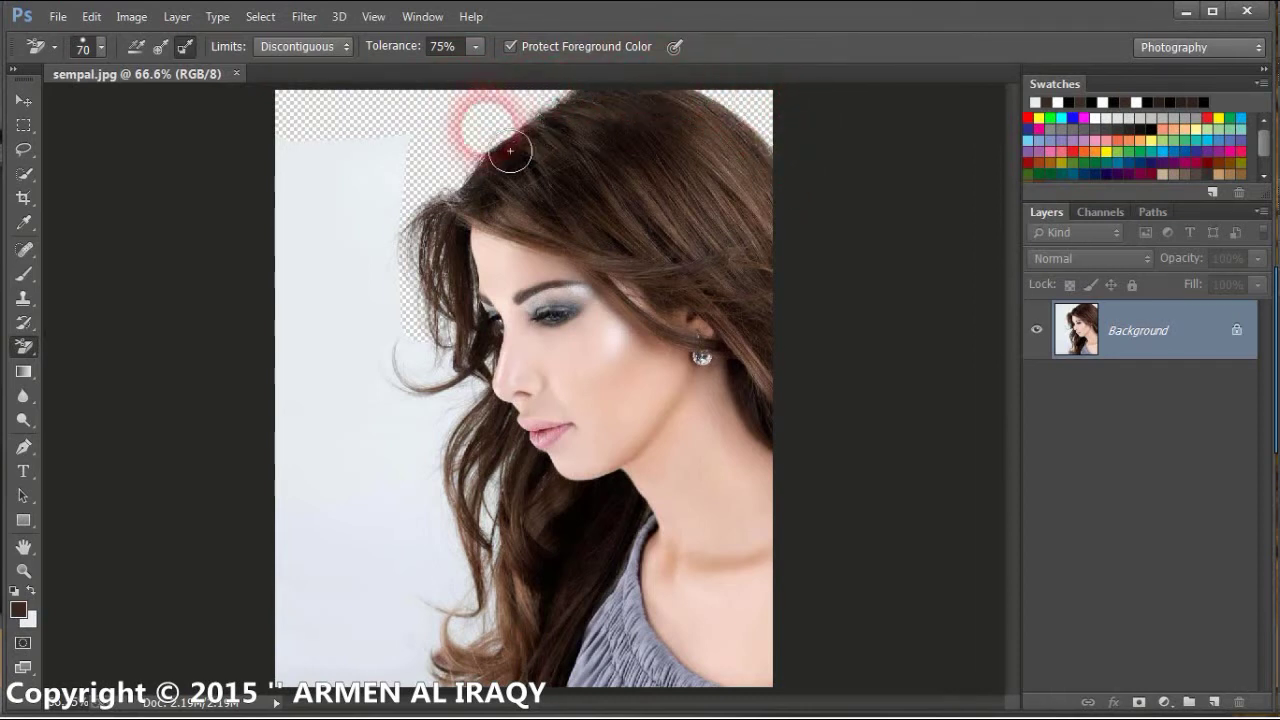
mouse_move(509, 151)
mouse_down()
mouse_move(404, 220)
mouse_move(398, 146)
mouse_move(432, 300)
mouse_move(429, 457)
mouse_move(473, 415)
mouse_up()
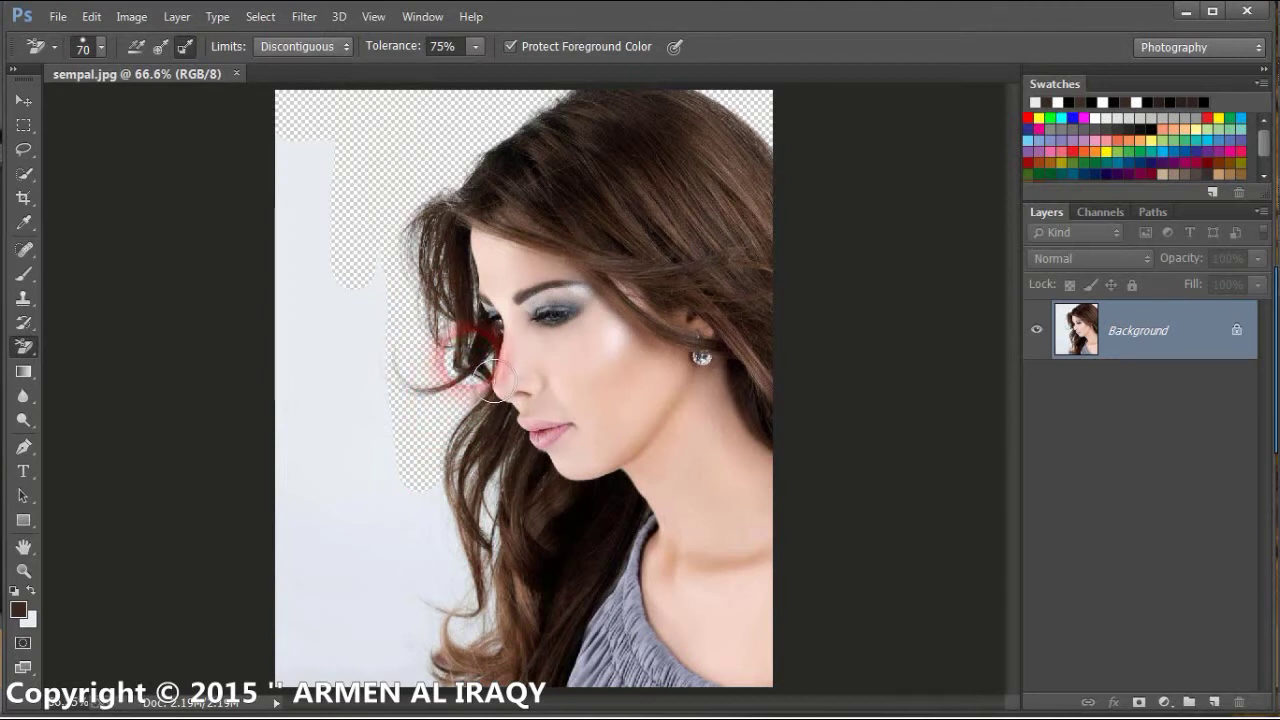
mouse_move(475, 300)
mouse_down()
mouse_move(457, 428)
mouse_move(511, 522)
mouse_up()
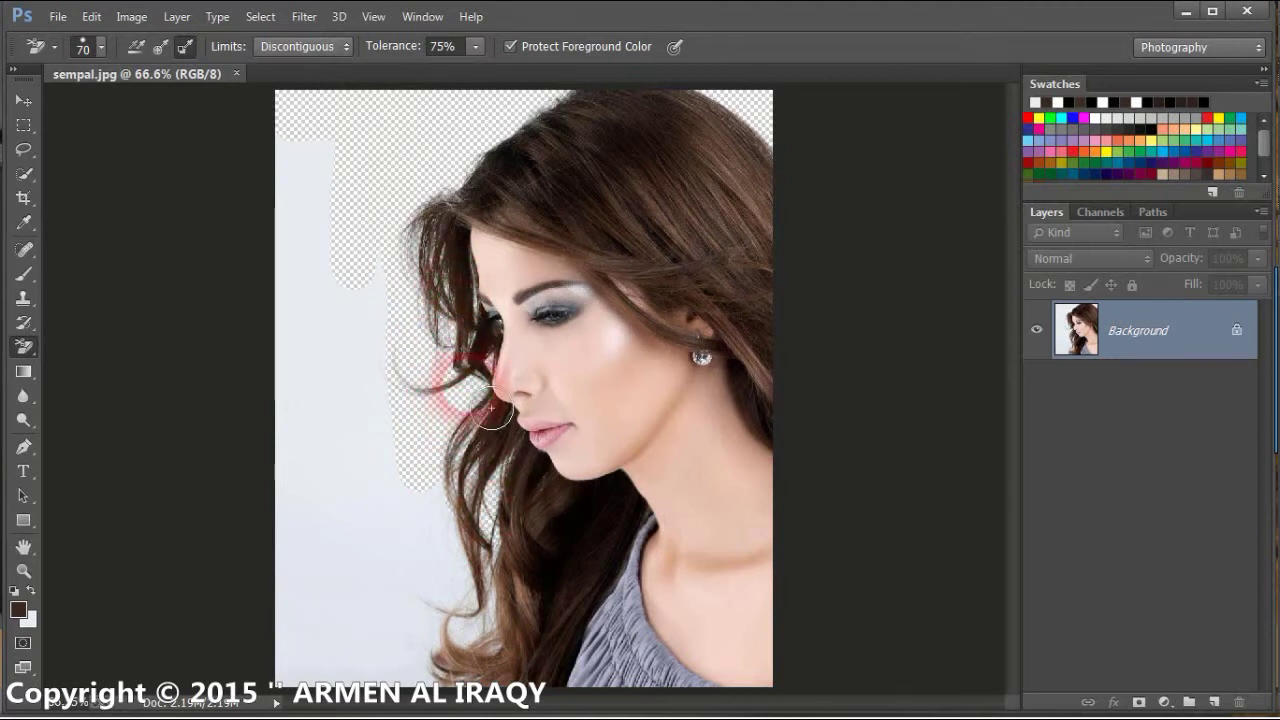
mouse_move(491, 408)
mouse_down()
mouse_move(442, 398)
mouse_move(470, 640)
mouse_move(503, 578)
mouse_up()
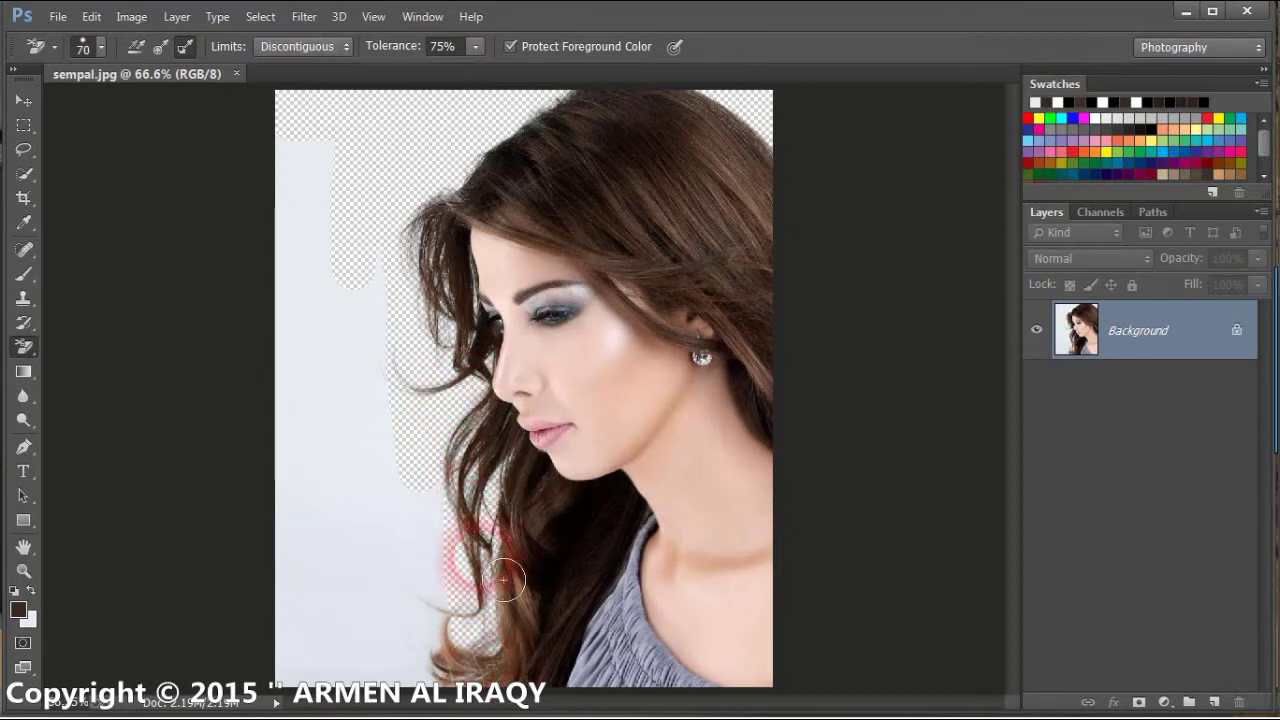
mouse_move(430, 690)
mouse_down()
mouse_move(257, 663)
mouse_move(400, 643)
mouse_move(468, 673)
mouse_move(434, 551)
mouse_move(394, 529)
mouse_move(372, 655)
mouse_move(286, 566)
mouse_move(331, 509)
mouse_move(383, 489)
mouse_move(366, 283)
mouse_move(317, 431)
mouse_move(290, 290)
mouse_move(329, 223)
mouse_move(286, 166)
mouse_move(308, 112)
mouse_move(571, 90)
mouse_up()
mouse_move(560, 134)
mouse_down()
mouse_move(423, 194)
mouse_move(457, 434)
mouse_move(466, 696)
mouse_move(471, 514)
mouse_move(491, 454)
mouse_up()
mouse_move(491, 403)
mouse_down()
mouse_move(402, 288)
mouse_move(445, 182)
mouse_move(547, 120)
mouse_up()
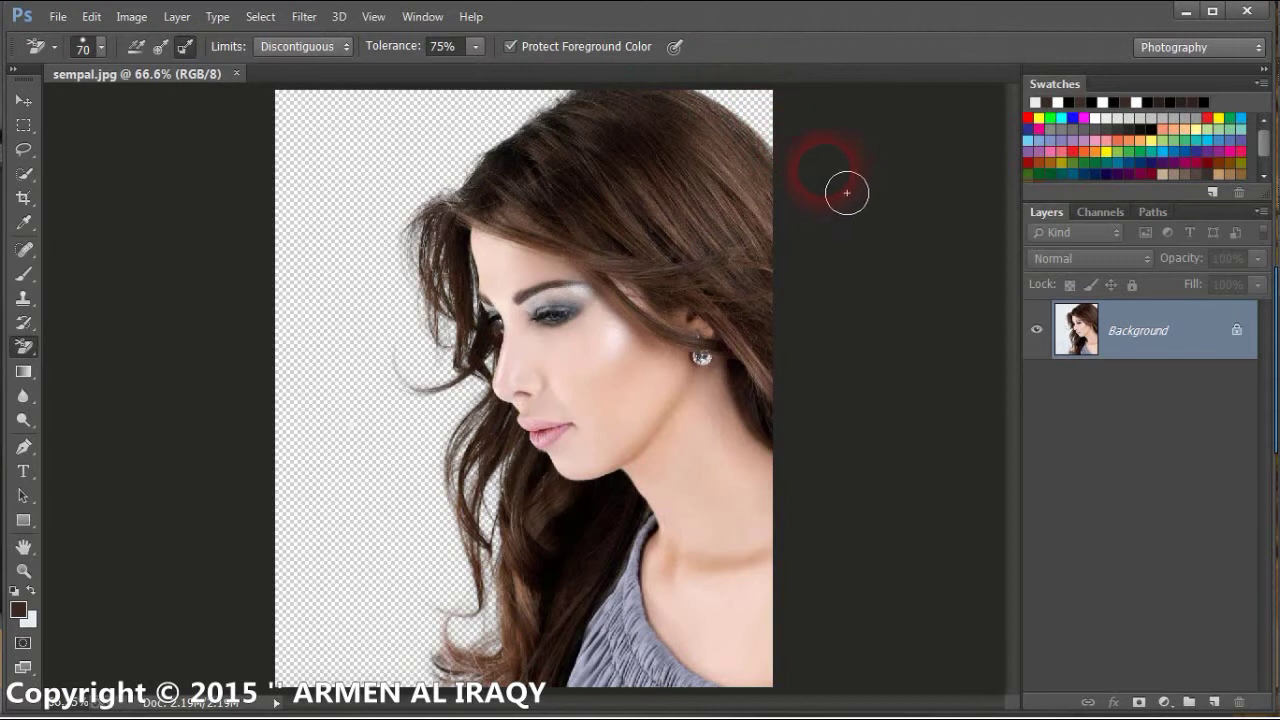
mouse_move(617, 97)
mouse_down()
mouse_move(560, 131)
mouse_move(466, 126)
mouse_move(429, 594)
mouse_move(437, 565)
mouse_move(300, 686)
mouse_move(314, 394)
mouse_move(343, 380)
mouse_move(363, 432)
mouse_move(394, 386)
mouse_move(363, 166)
mouse_move(423, 120)
mouse_move(328, 118)
mouse_move(309, 623)
mouse_move(400, 657)
mouse_move(414, 423)
mouse_move(487, 507)
mouse_move(429, 614)
mouse_move(357, 463)
mouse_move(380, 486)
mouse_move(383, 467)
mouse_move(220, 228)
mouse_up()
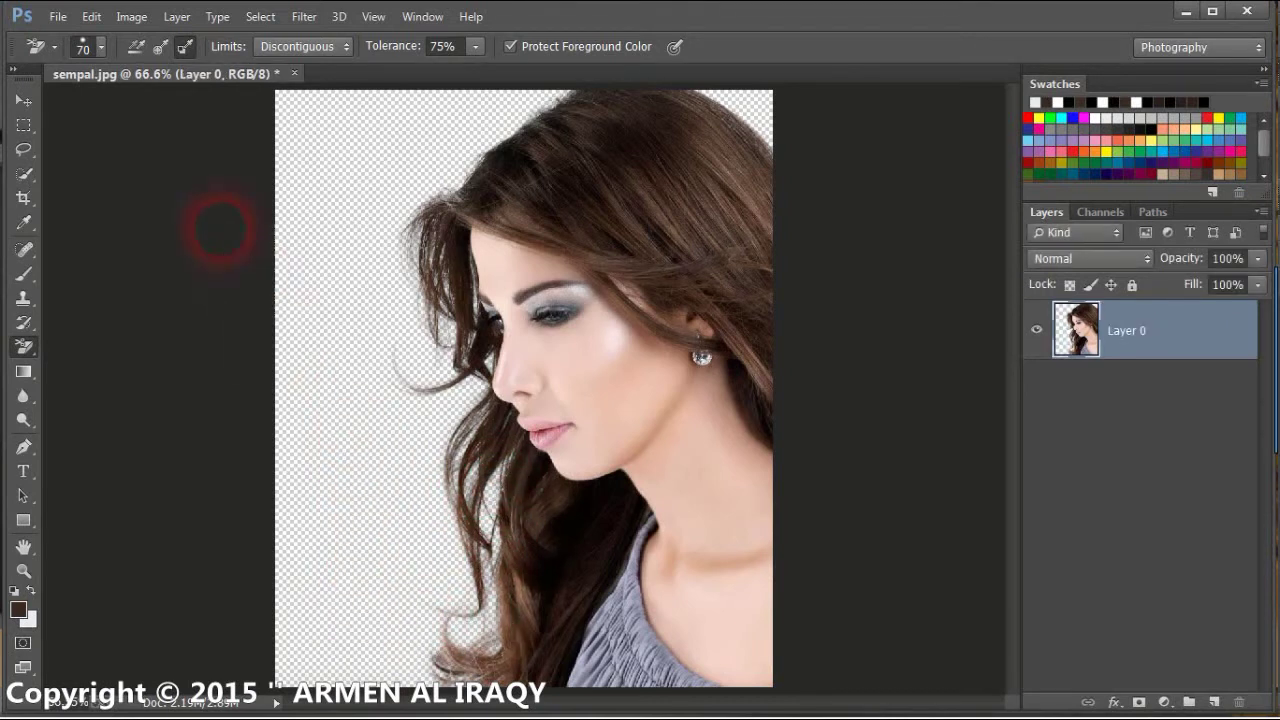
Step: Open the sunset beach image and tile it 2-up Vertical beside sempal.jpg
click(59, 20)
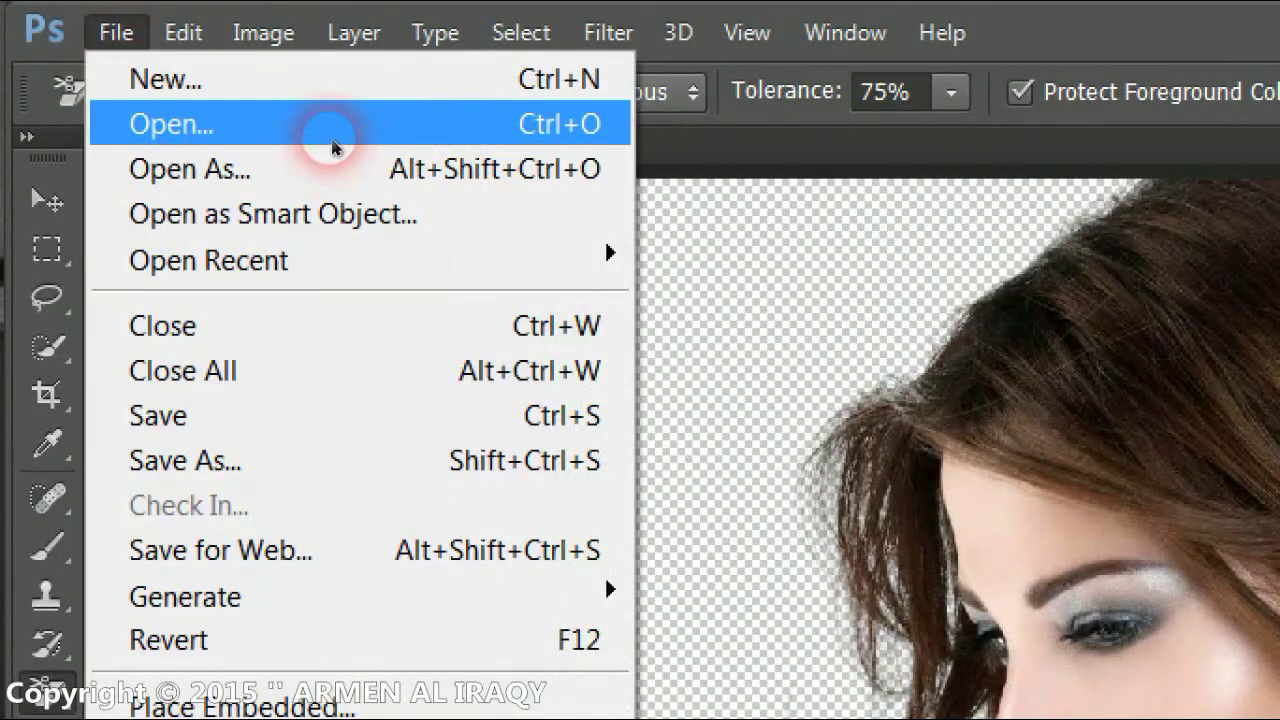
click(358, 137)
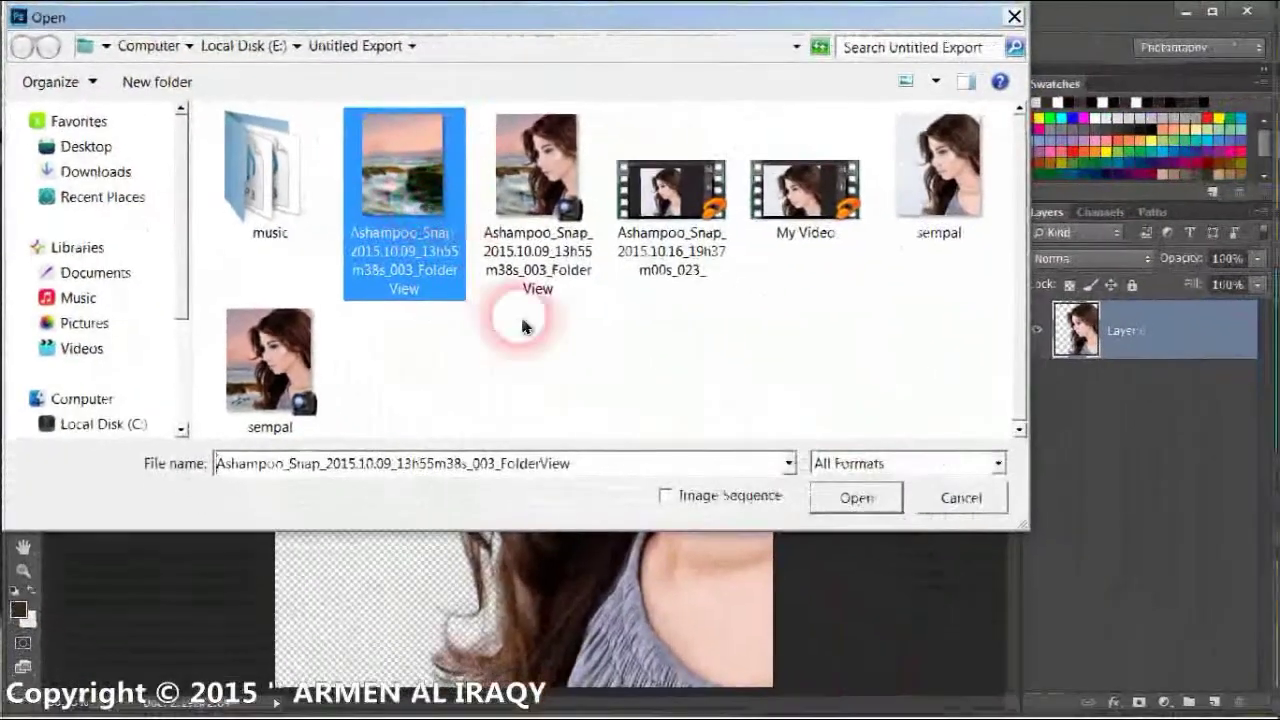
click(857, 497)
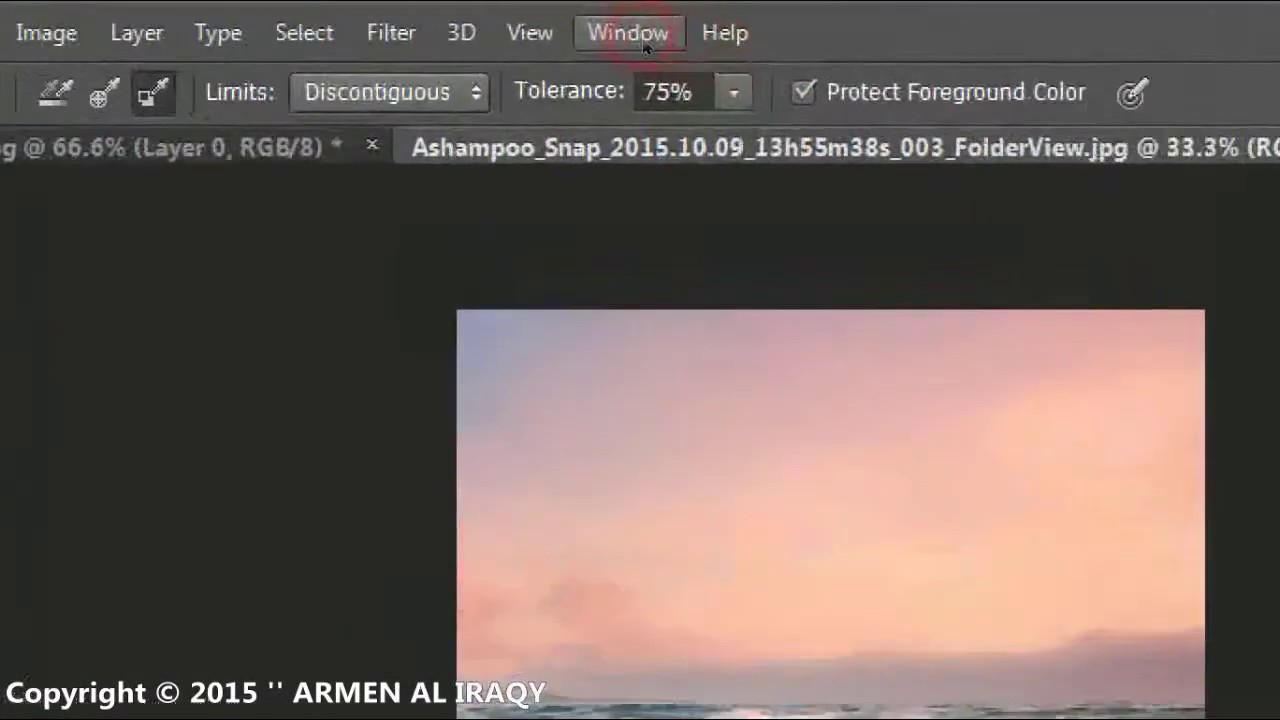
click(428, 18)
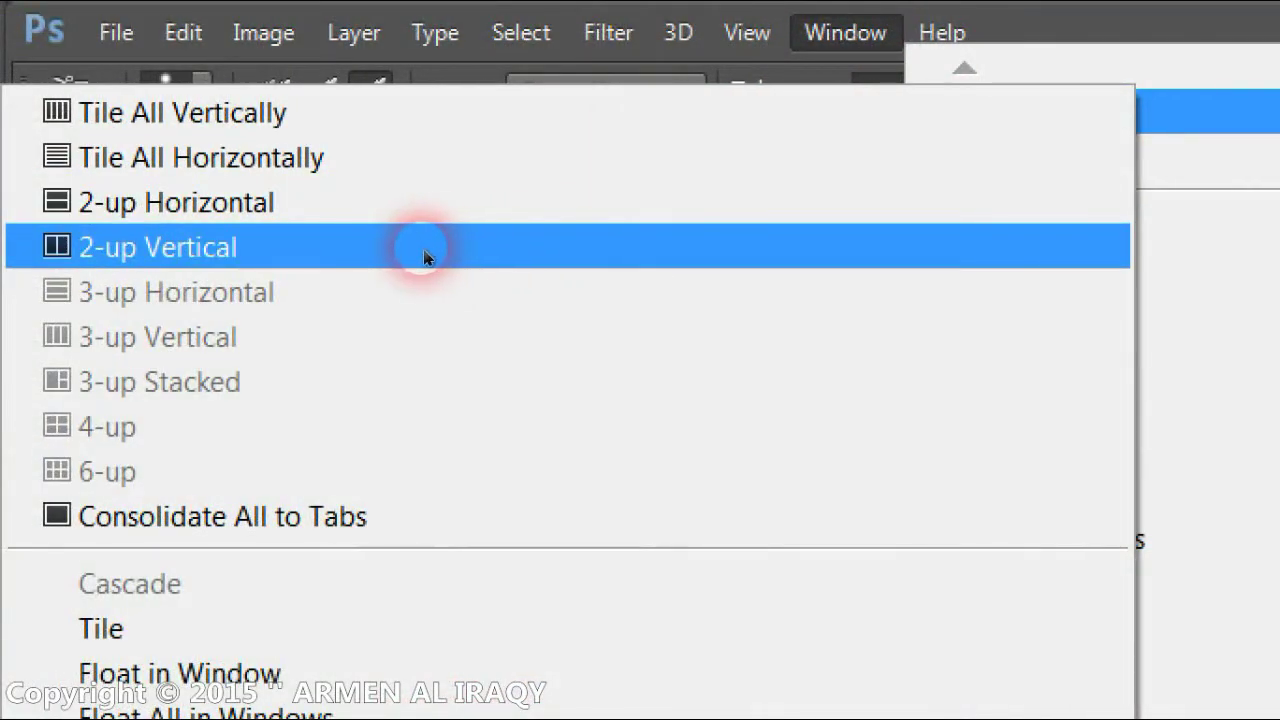
click(424, 258)
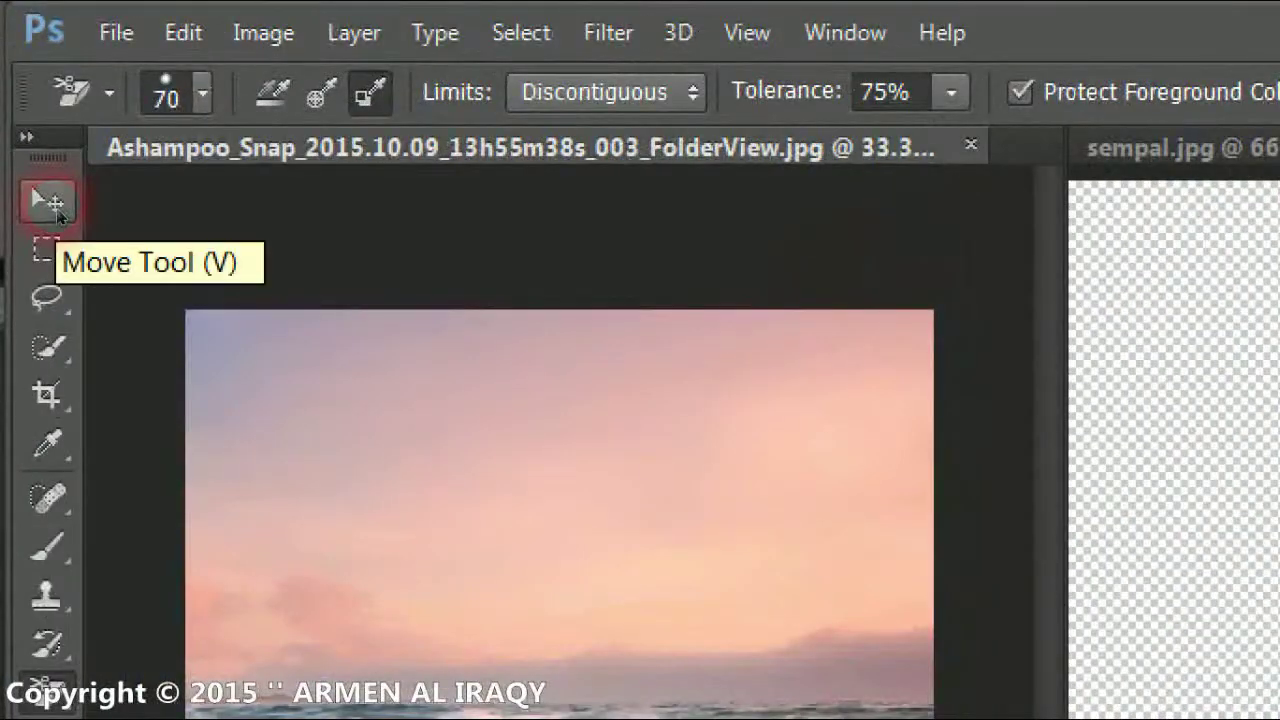
Step: Drag the seascape into sempal.jpg as Layer 1 and close the seascape file
click(57, 213)
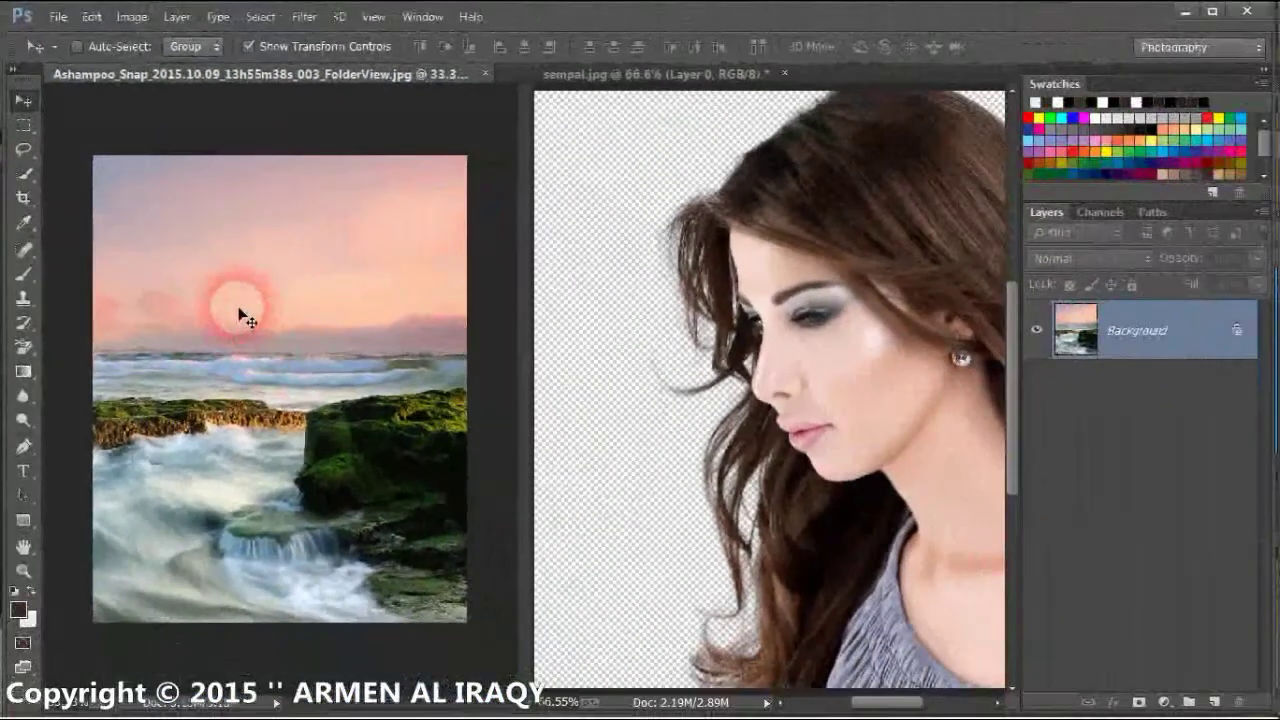
drag(645, 343, 648, 330)
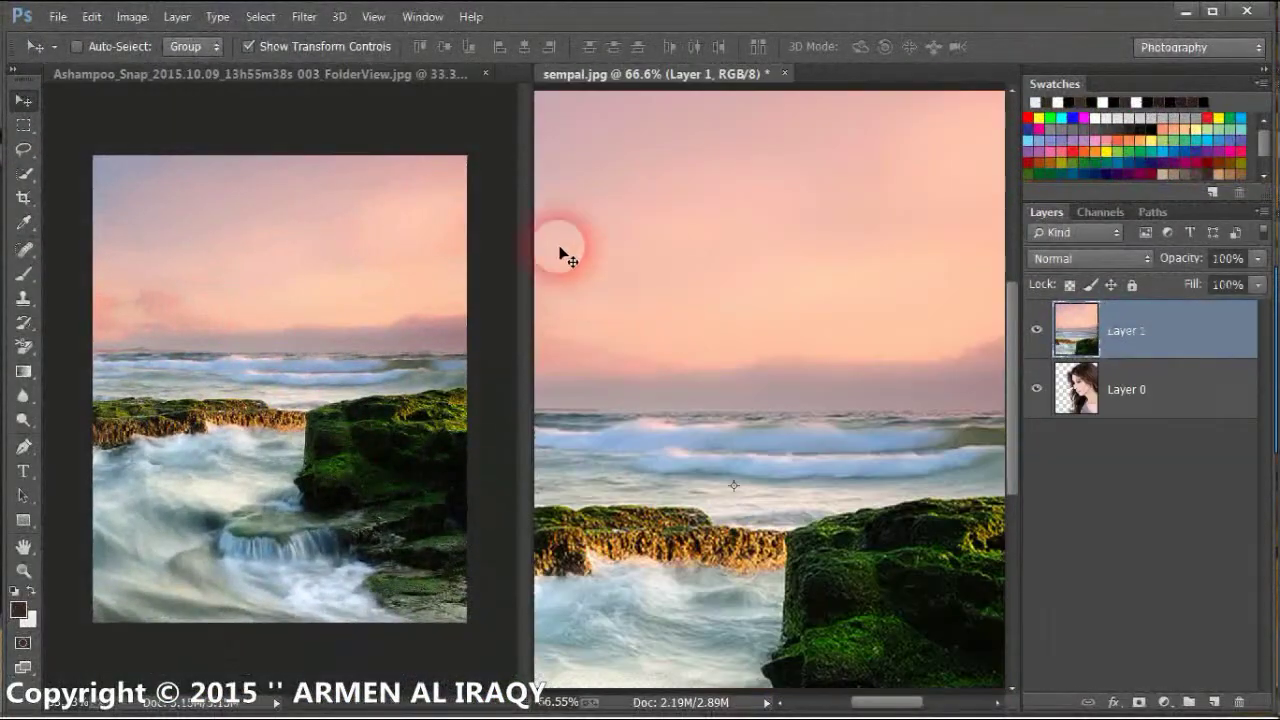
click(488, 76)
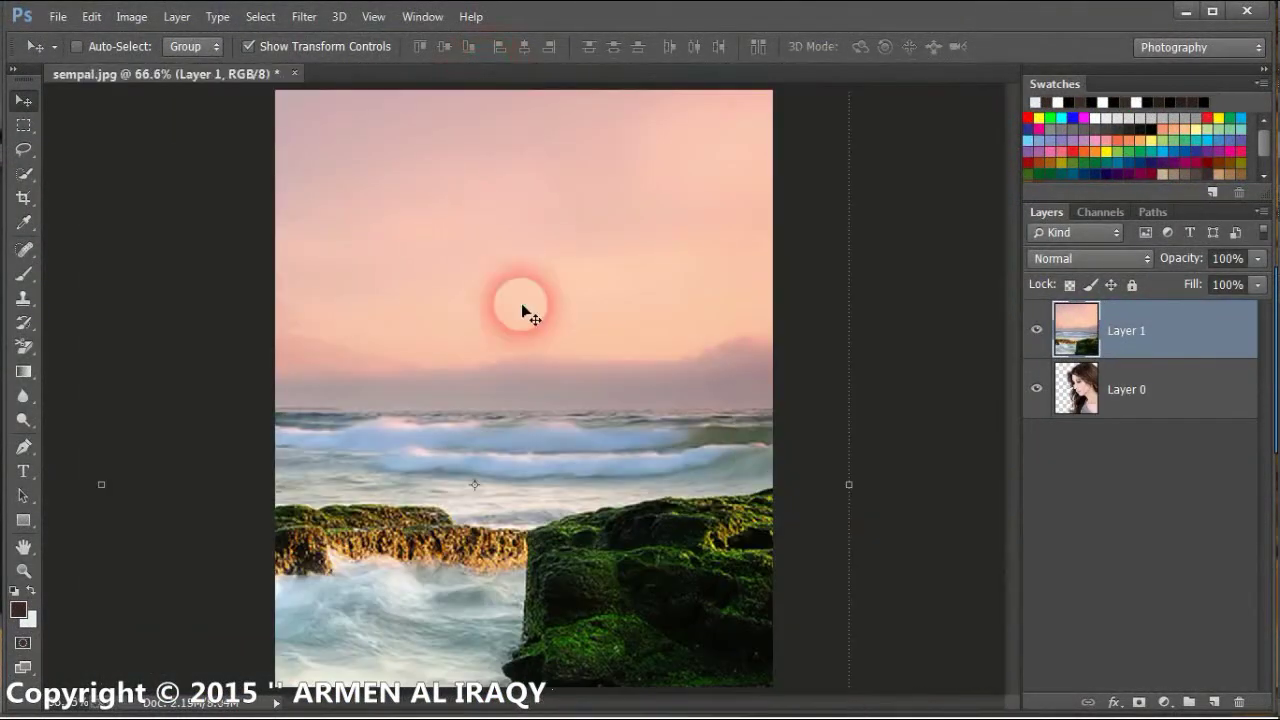
Step: Scale Layer 1 down to about 93.6% and nudge it slightly right
key(ctrl+minus)
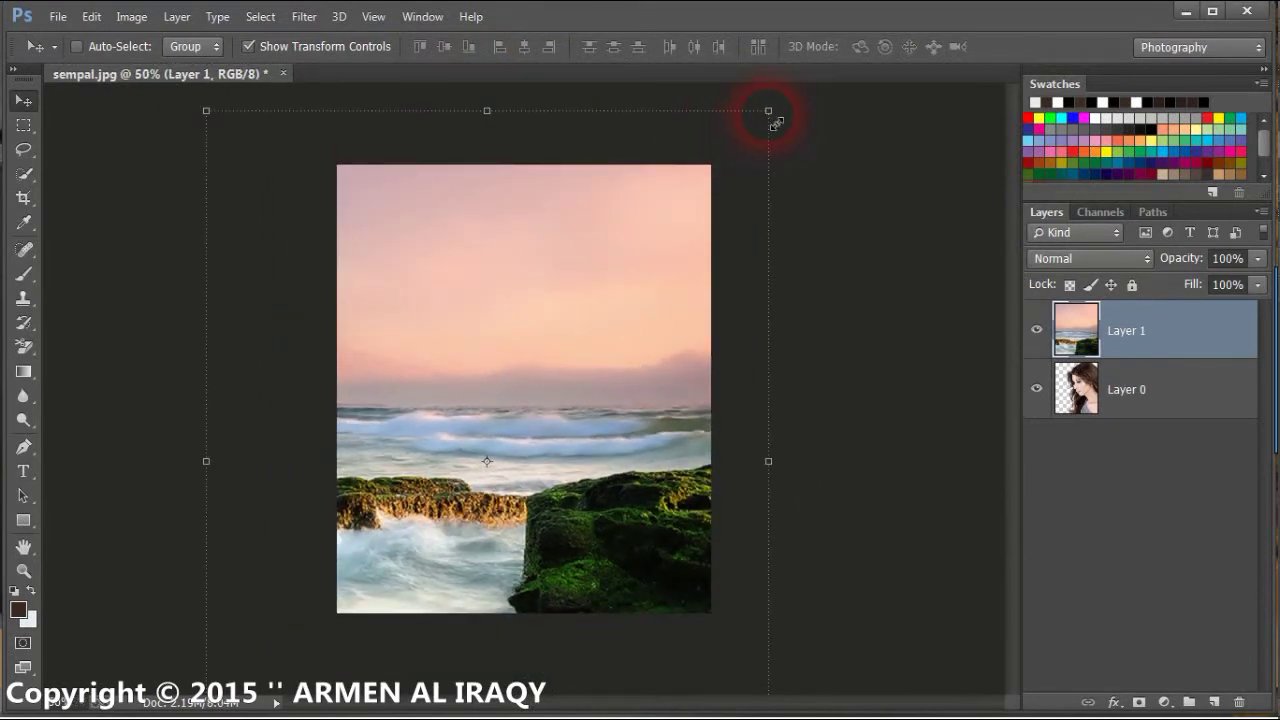
drag(768, 110, 740, 145)
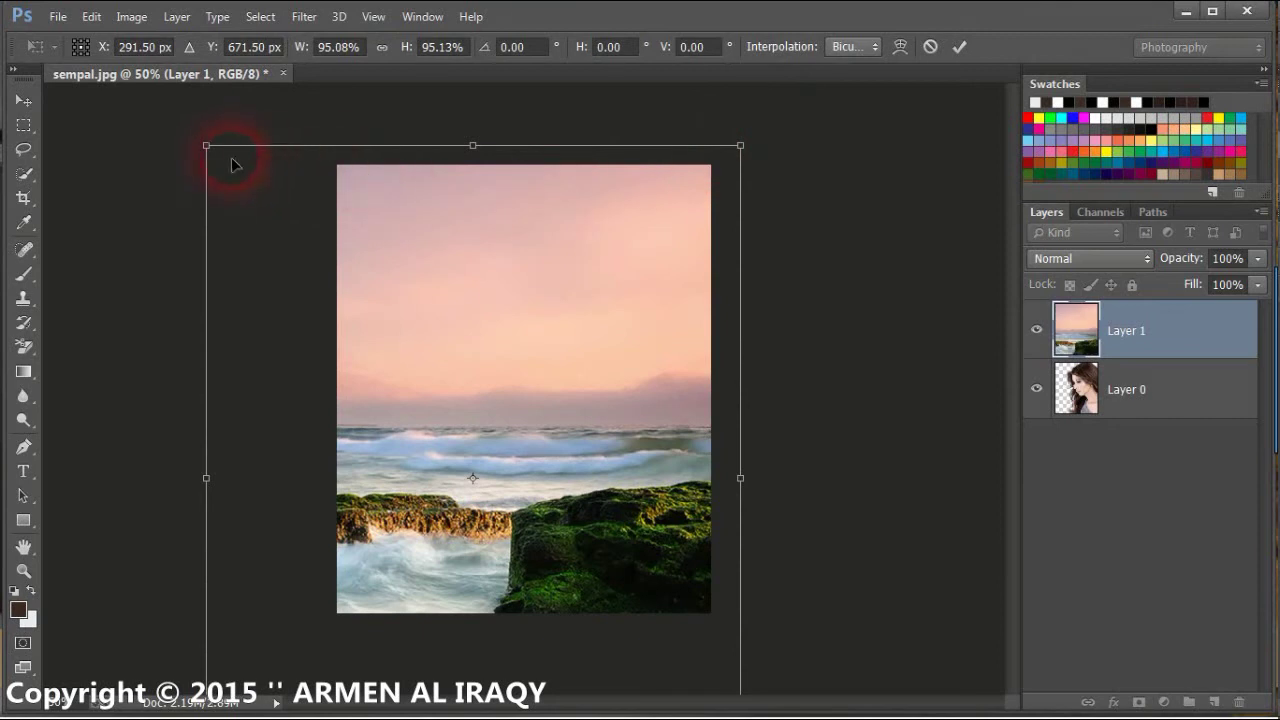
drag(220, 155, 223, 163)
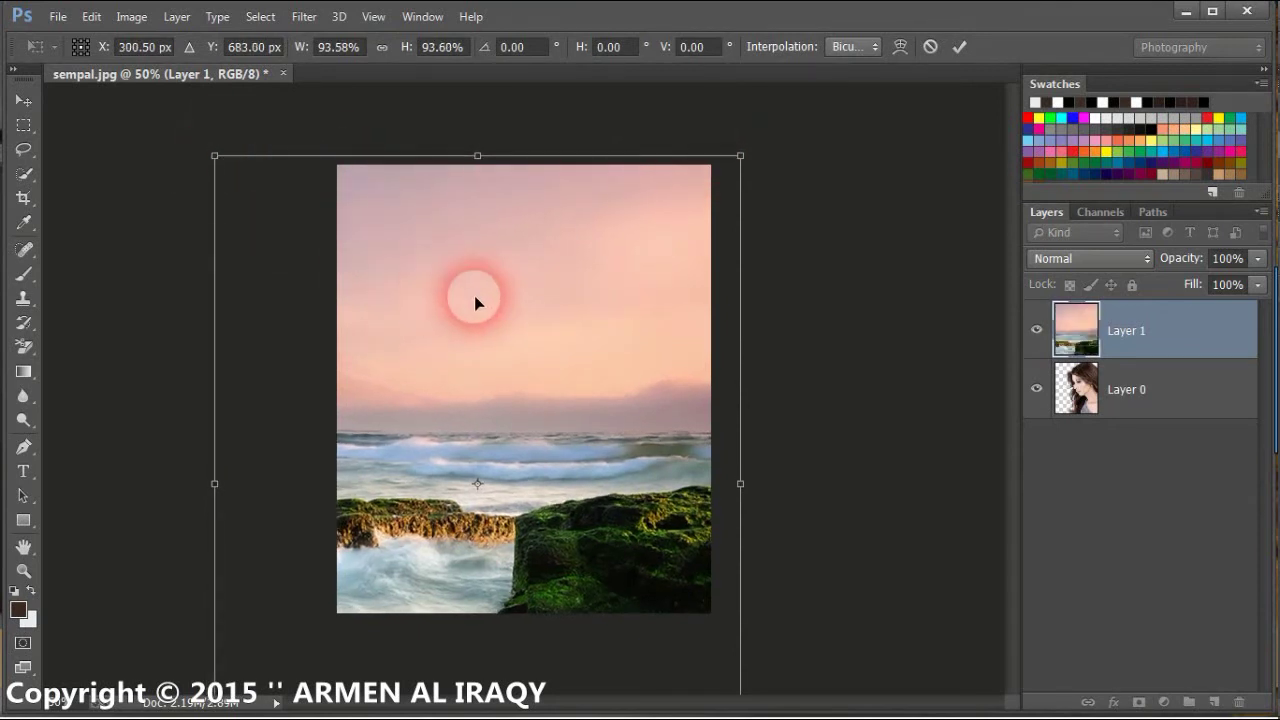
drag(477, 297, 491, 288)
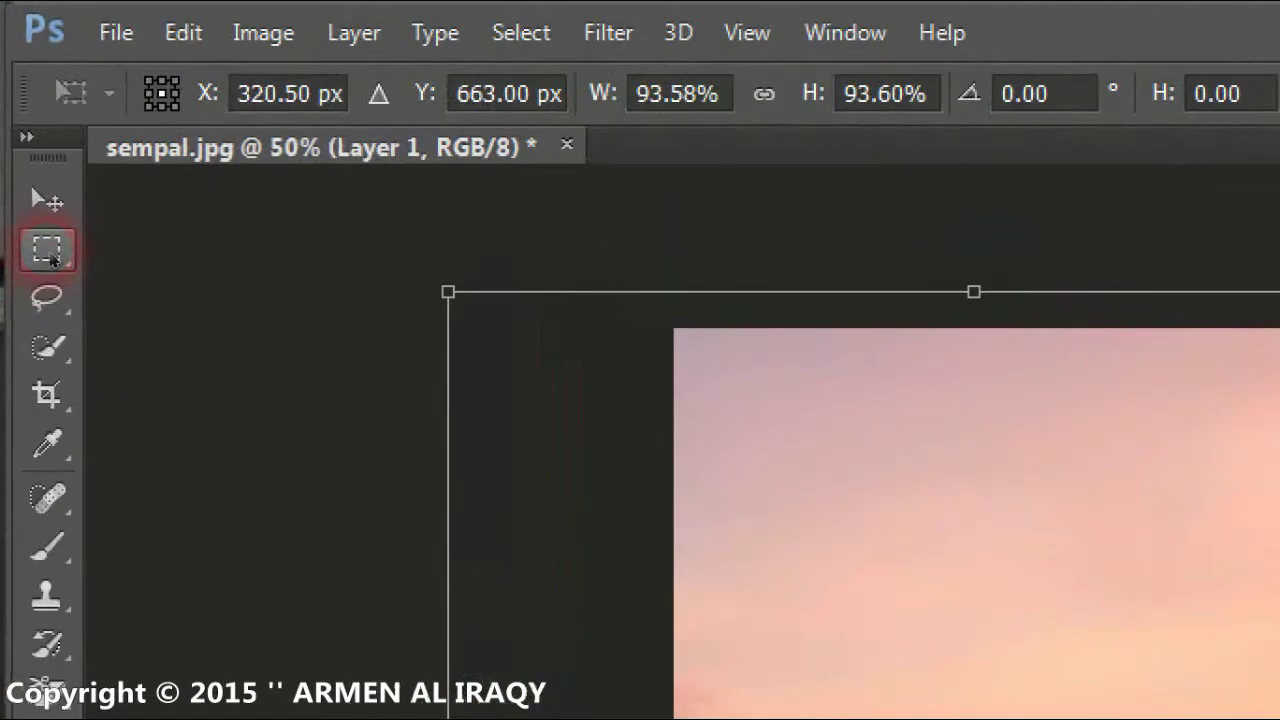
Step: Apply the seascape resize, stack Layer 0 above Layer 1, and zoom to 66.6%
click(47, 250)
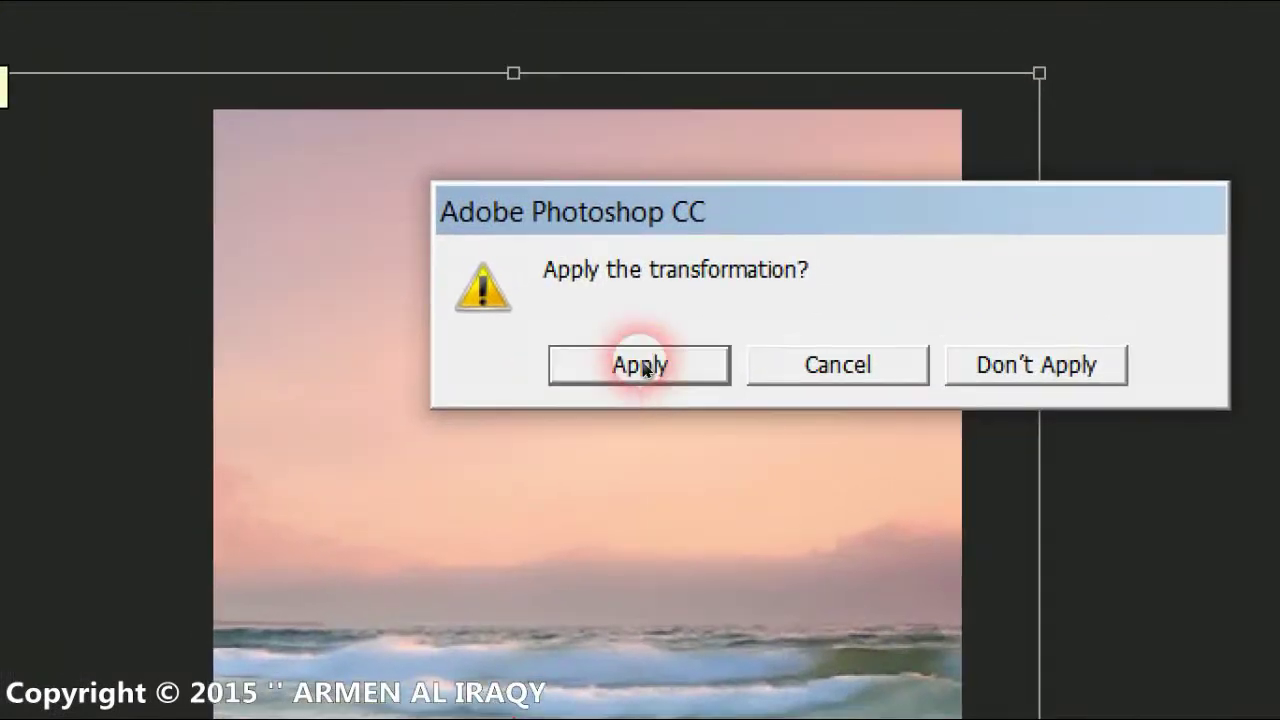
click(641, 368)
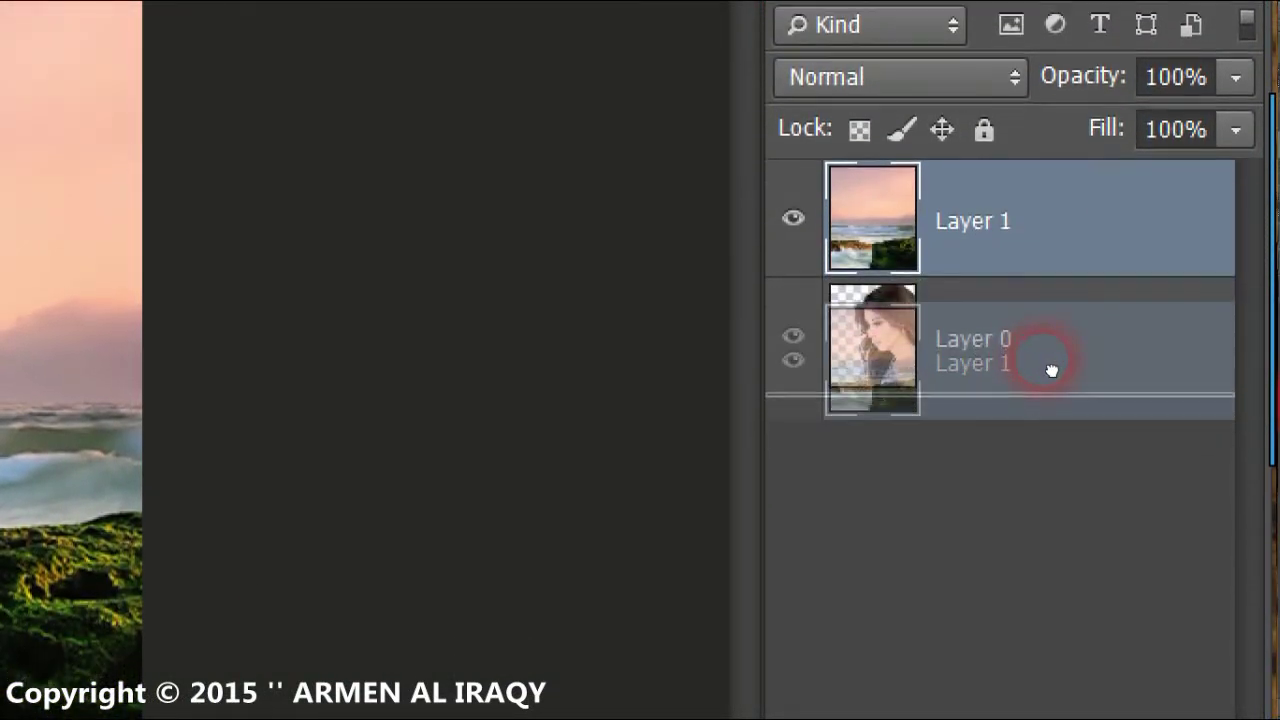
key(ctrl+bracketleft)
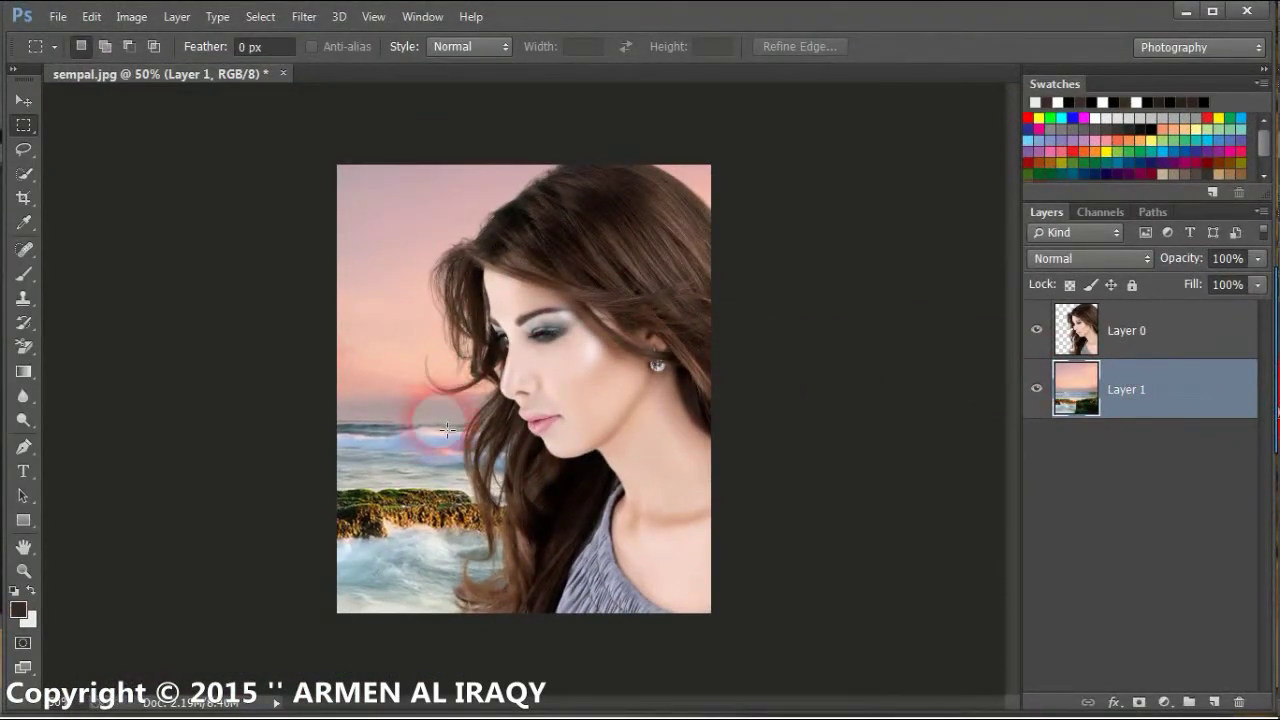
click(1181, 344)
key(ctrl+plus)
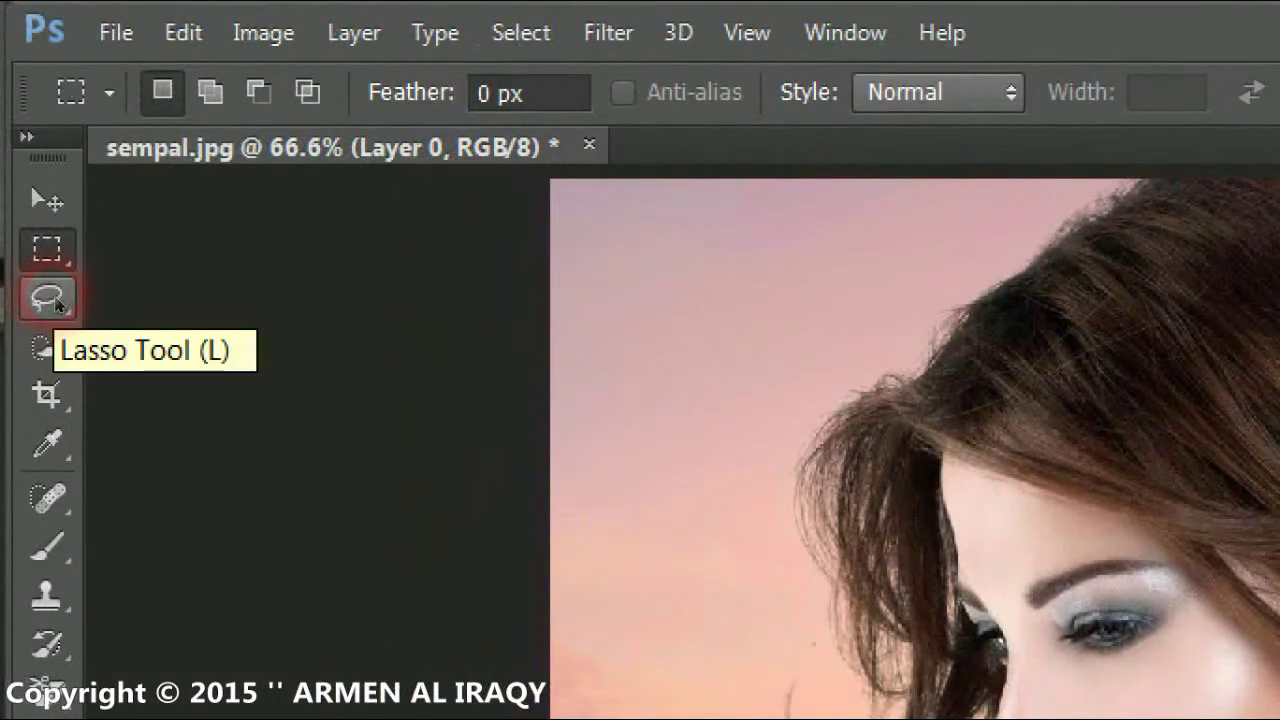
Step: Lasso a freehand strip down the left outline of the woman's hair
click(29, 153)
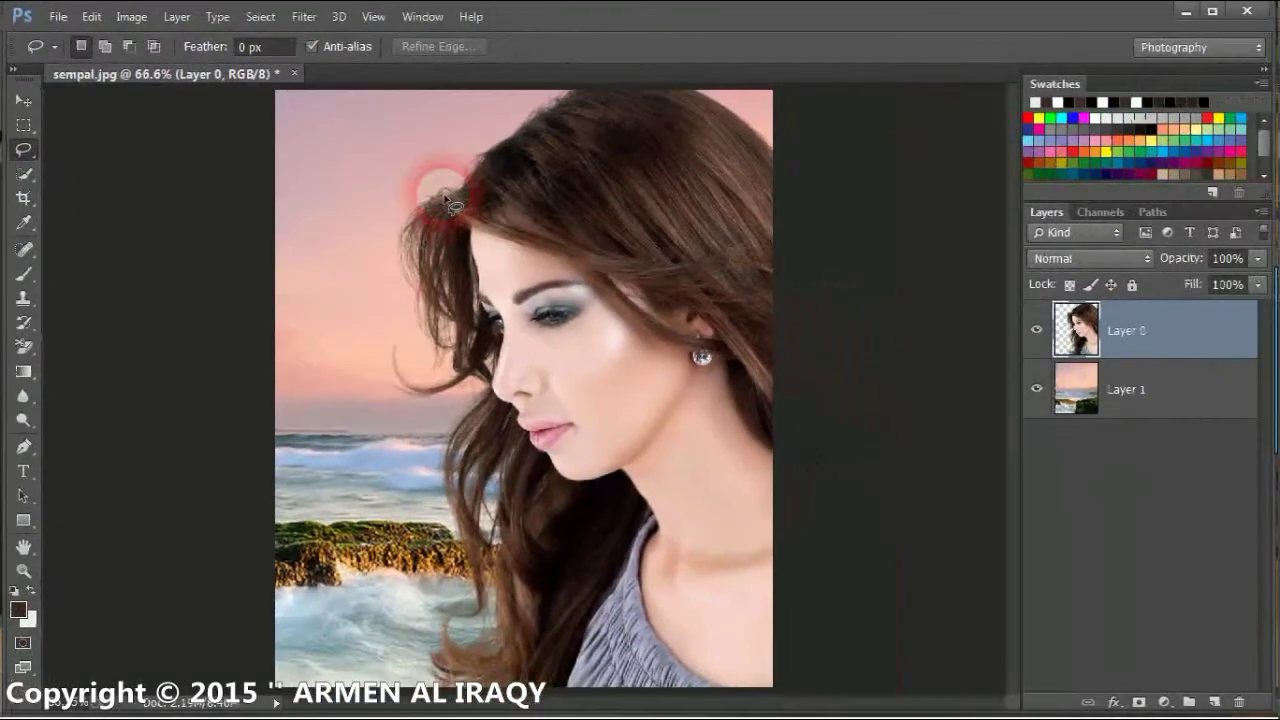
scroll(490, 215, down, 1)
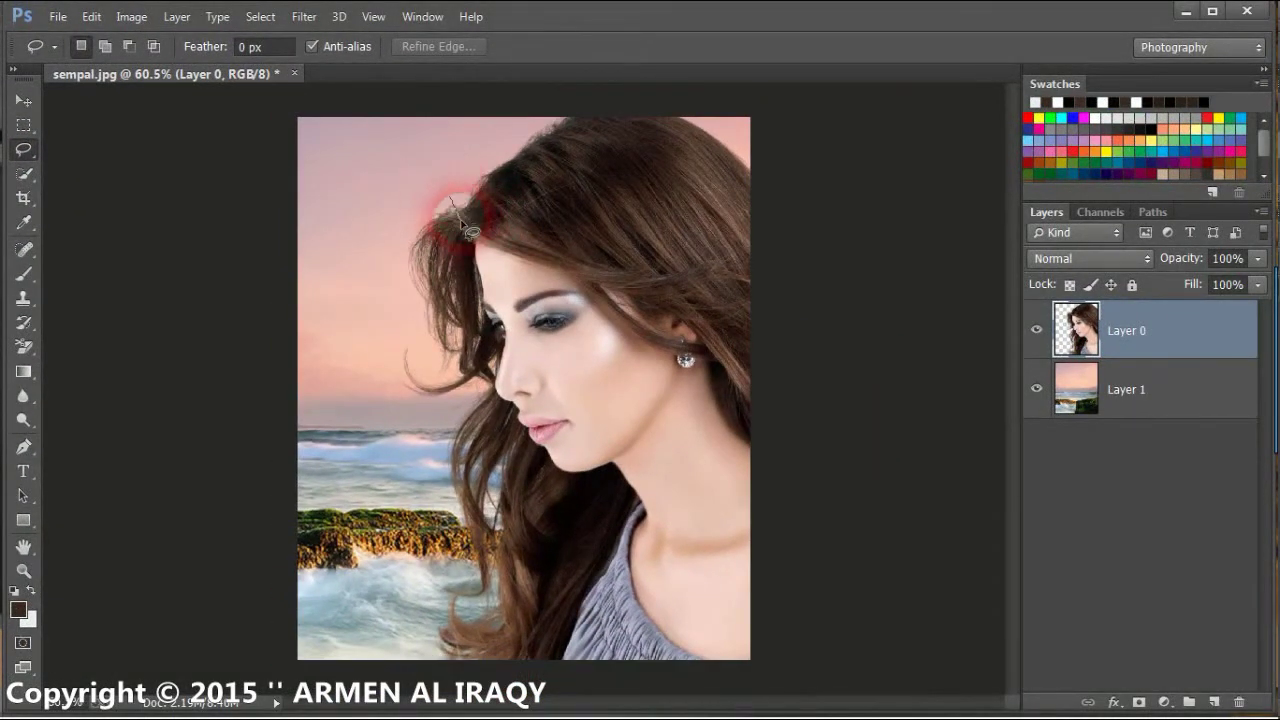
drag(483, 296, 490, 371)
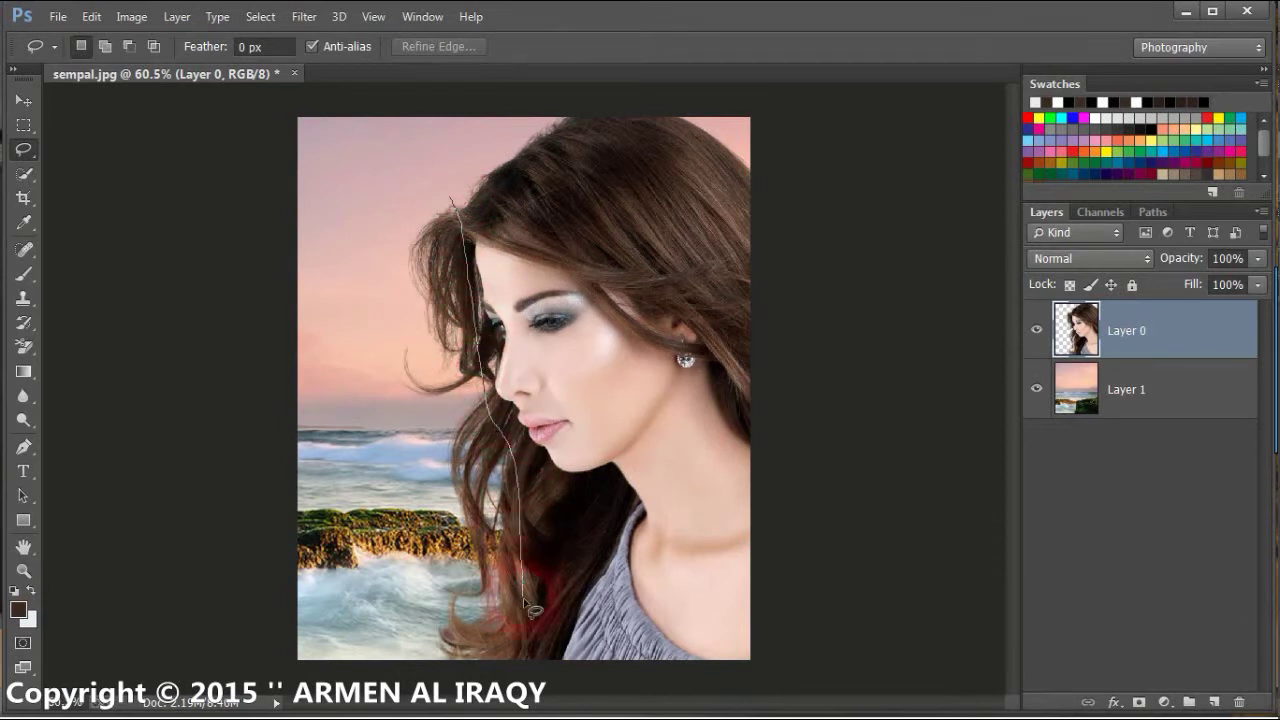
drag(424, 651, 456, 206)
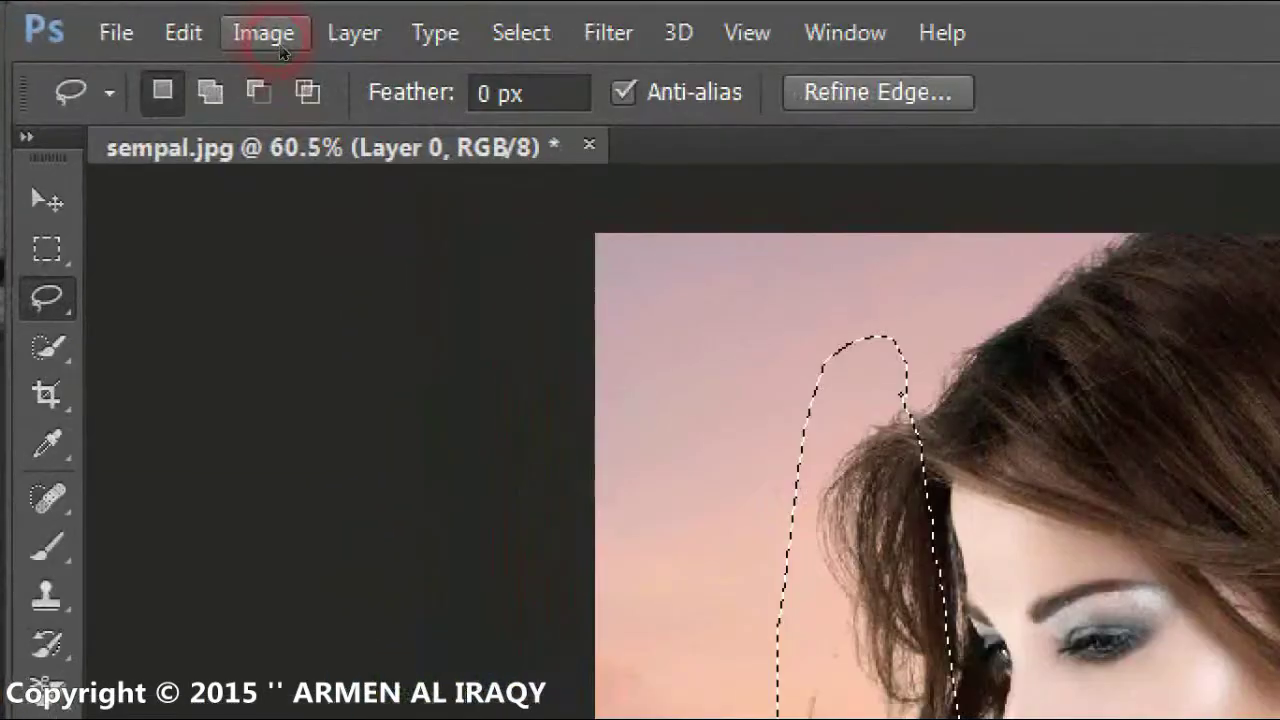
Step: Apply Hue/Saturation with Saturation +15 and Lightness -25 to the selected strip
click(140, 22)
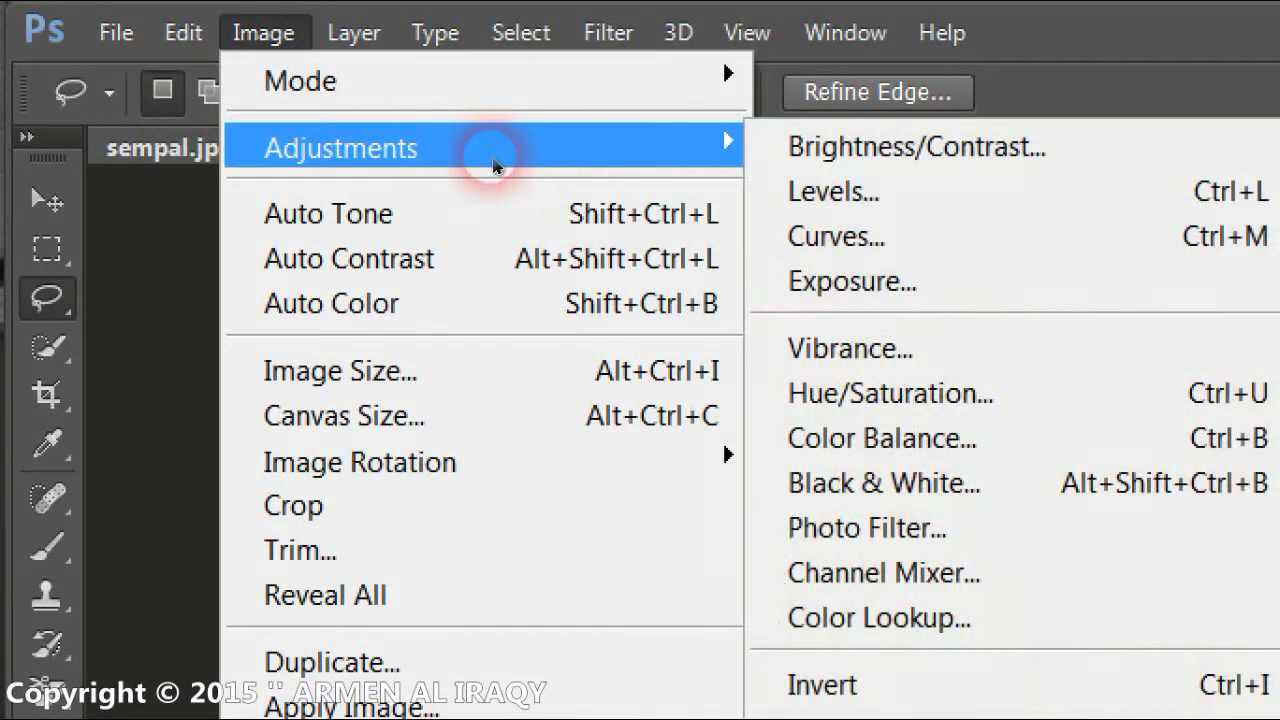
mouse_move(170, 113)
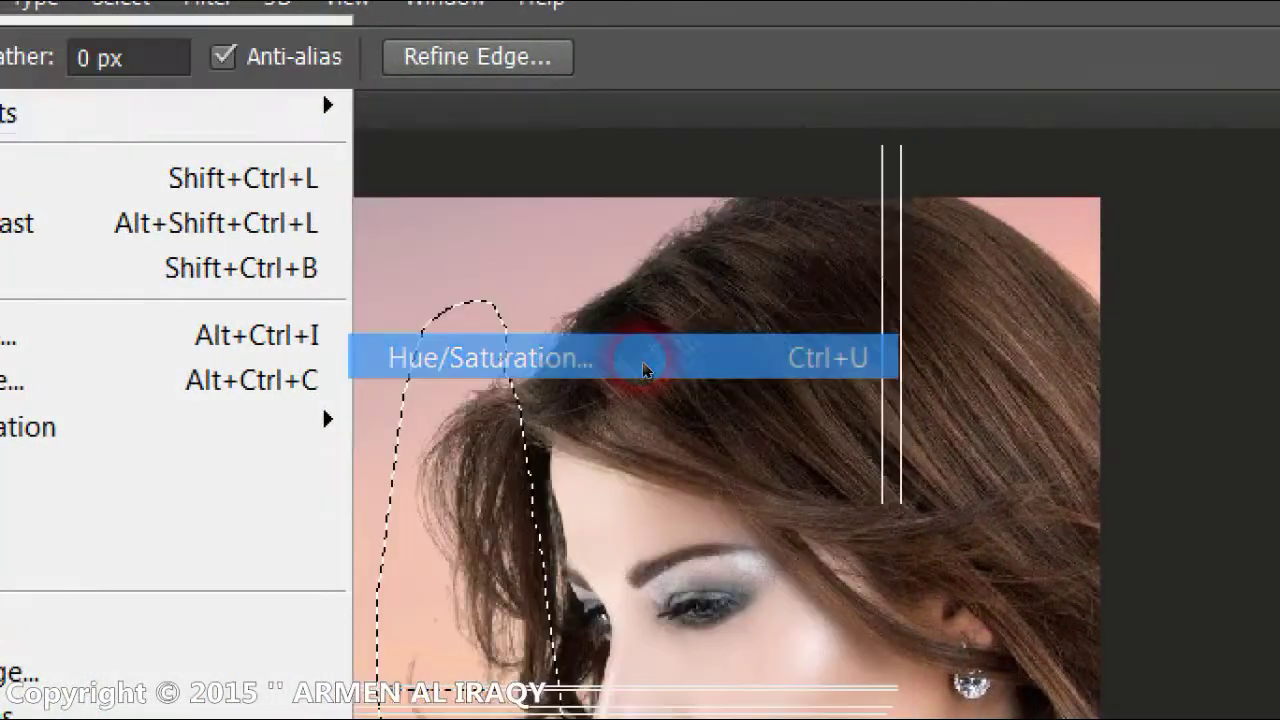
click(643, 368)
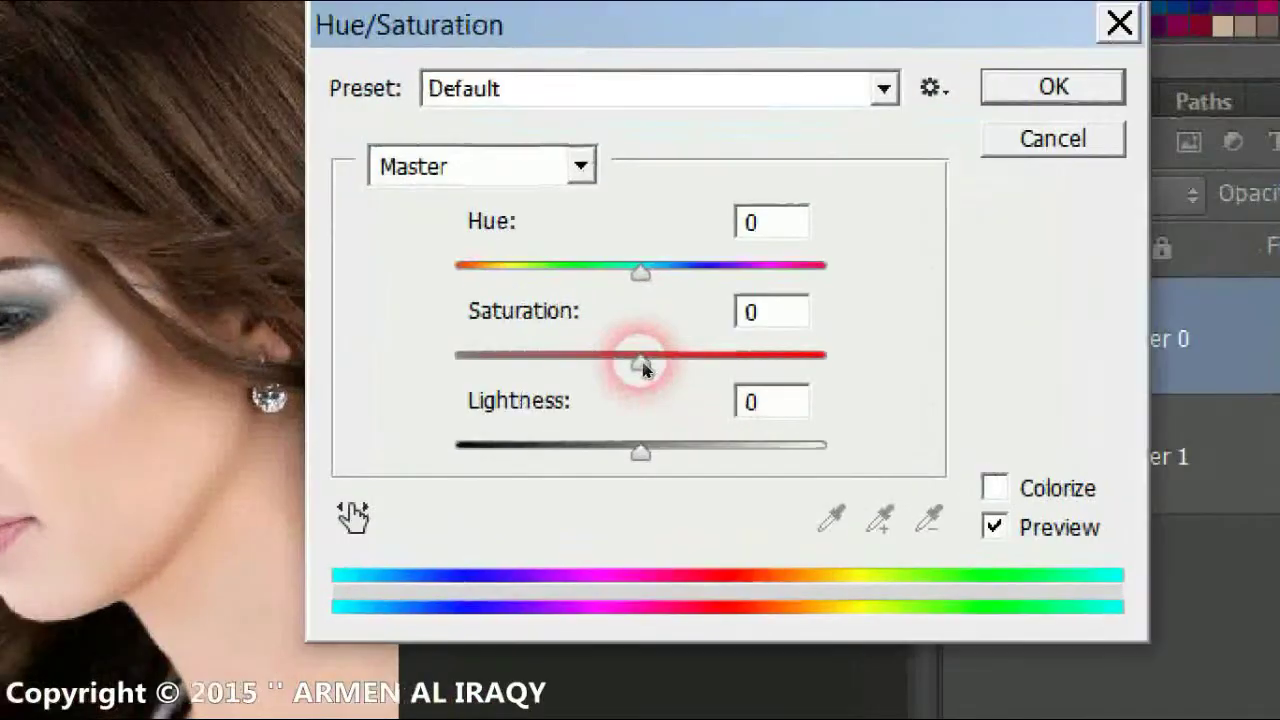
drag(872, 342, 883, 342)
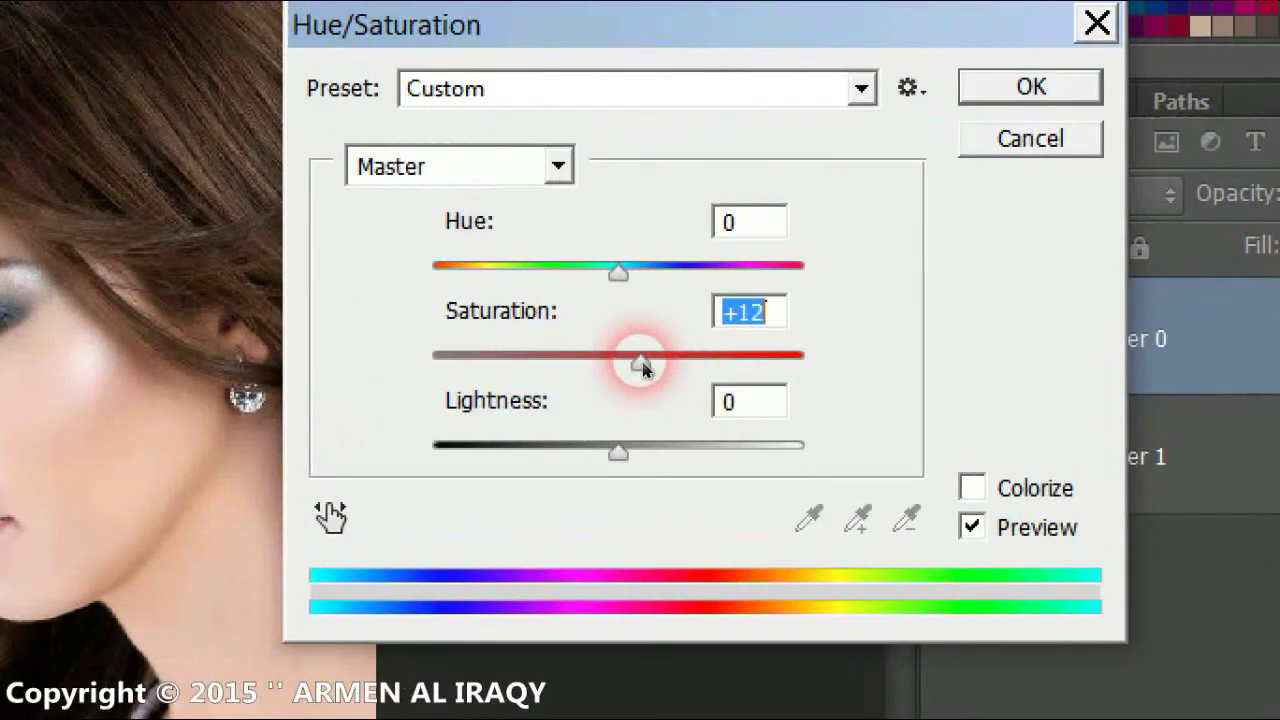
drag(641, 368, 646, 368)
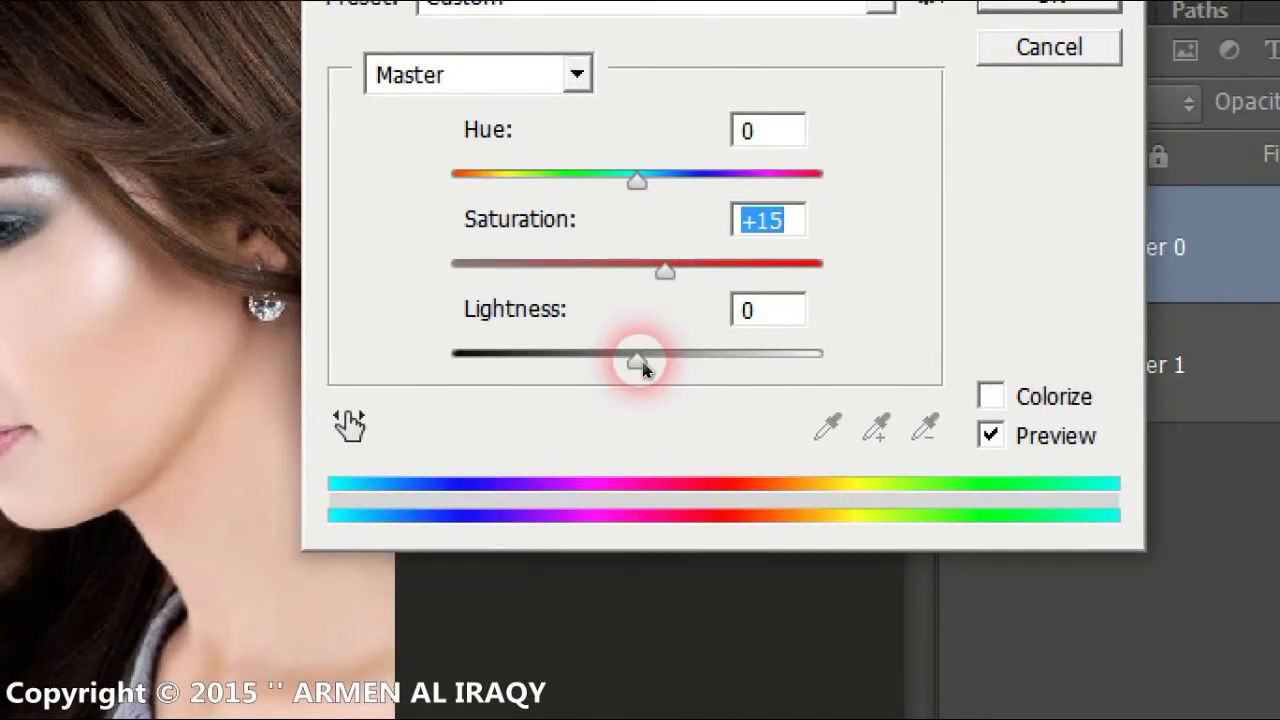
mouse_move(646, 365)
mouse_down()
mouse_move(615, 365)
mouse_move(641, 366)
mouse_up()
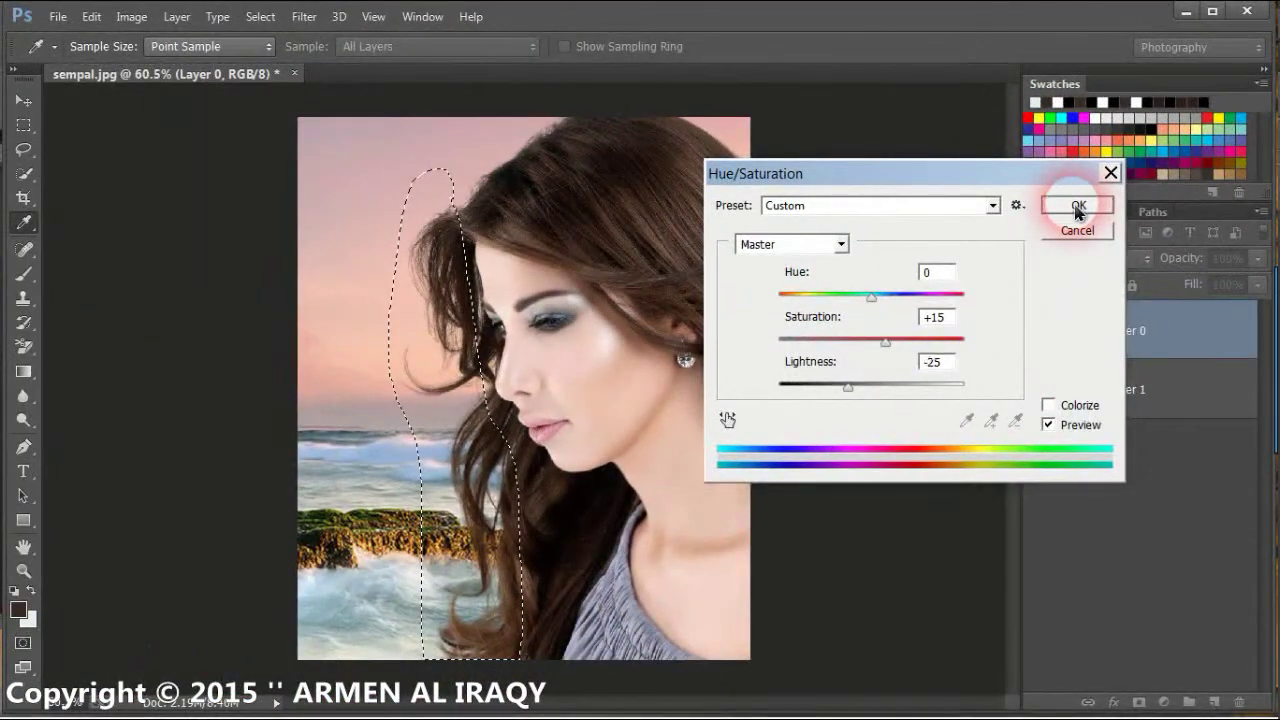
click(1077, 206)
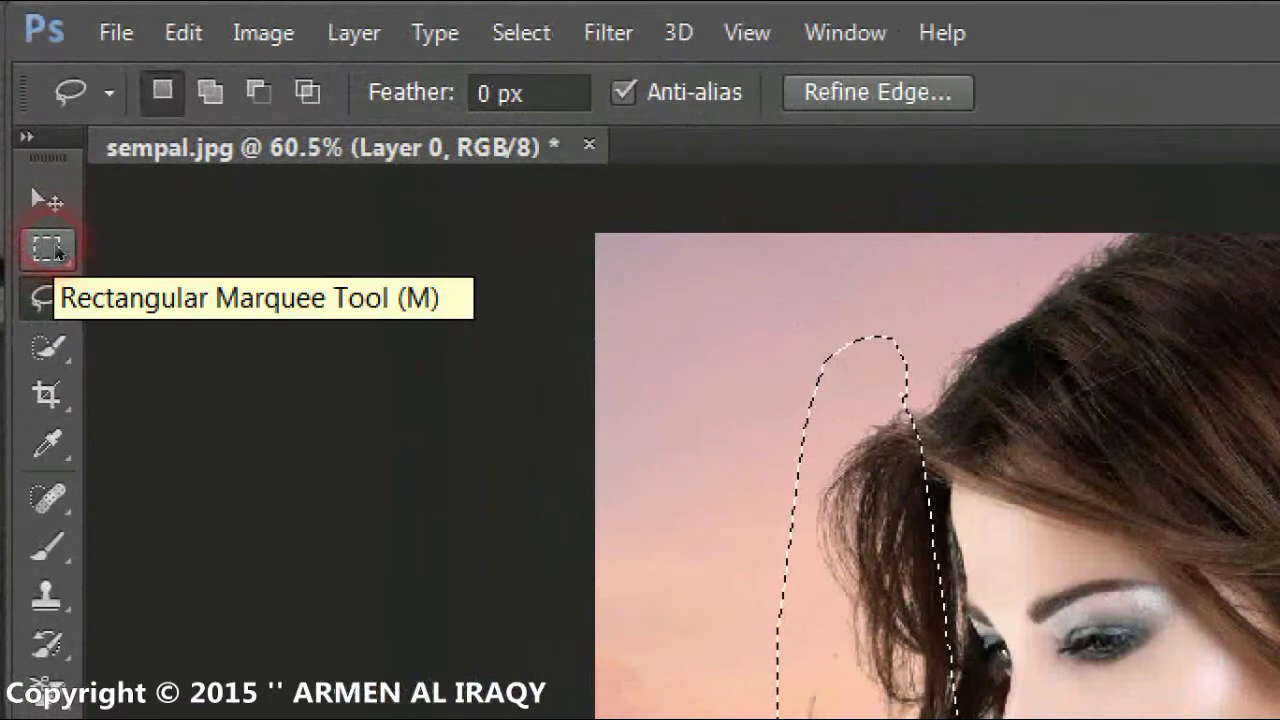
Step: Deselect the hair strip with the Rectangular Marquee, then zoom to check the edge
click(28, 127)
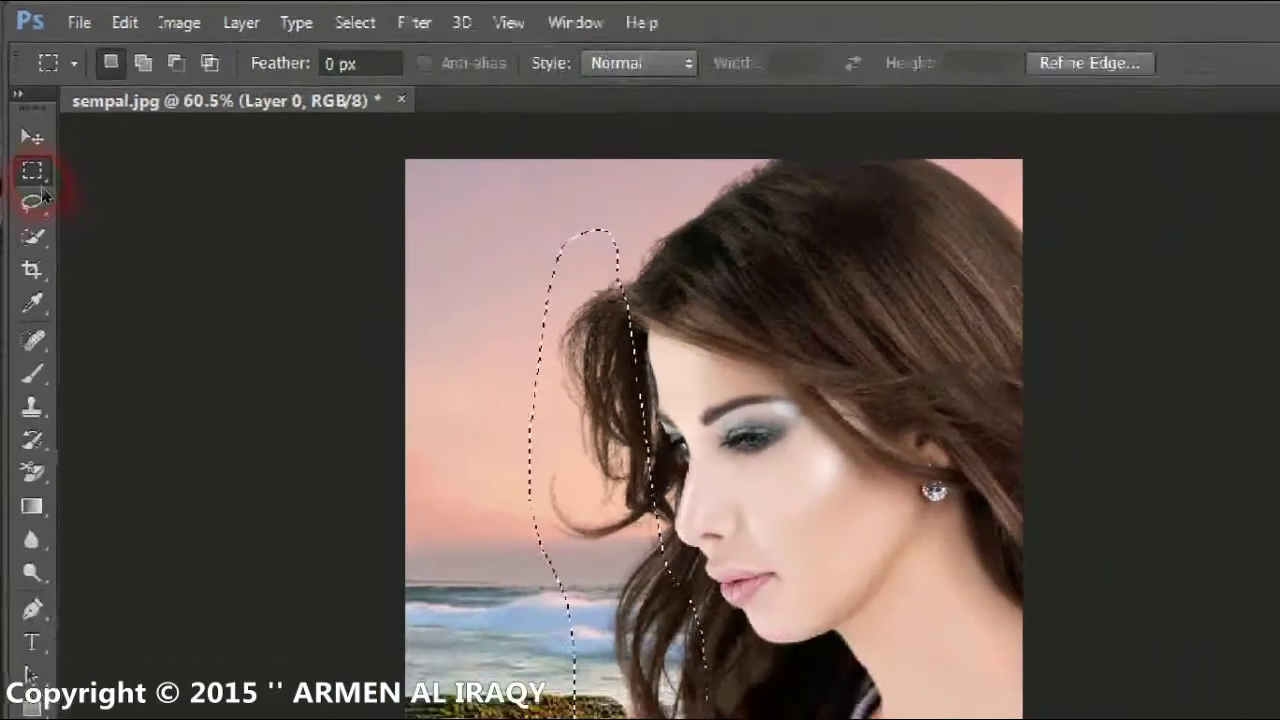
click(333, 231)
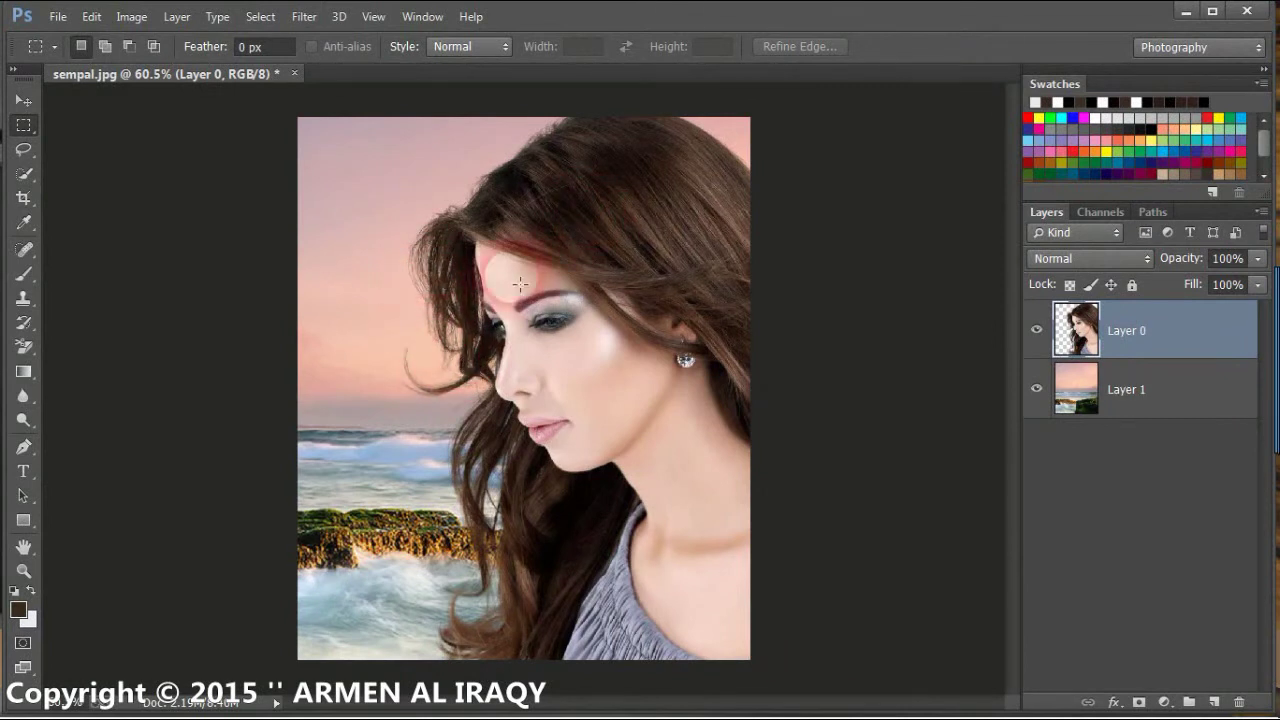
scroll(450, 290, up, 3)
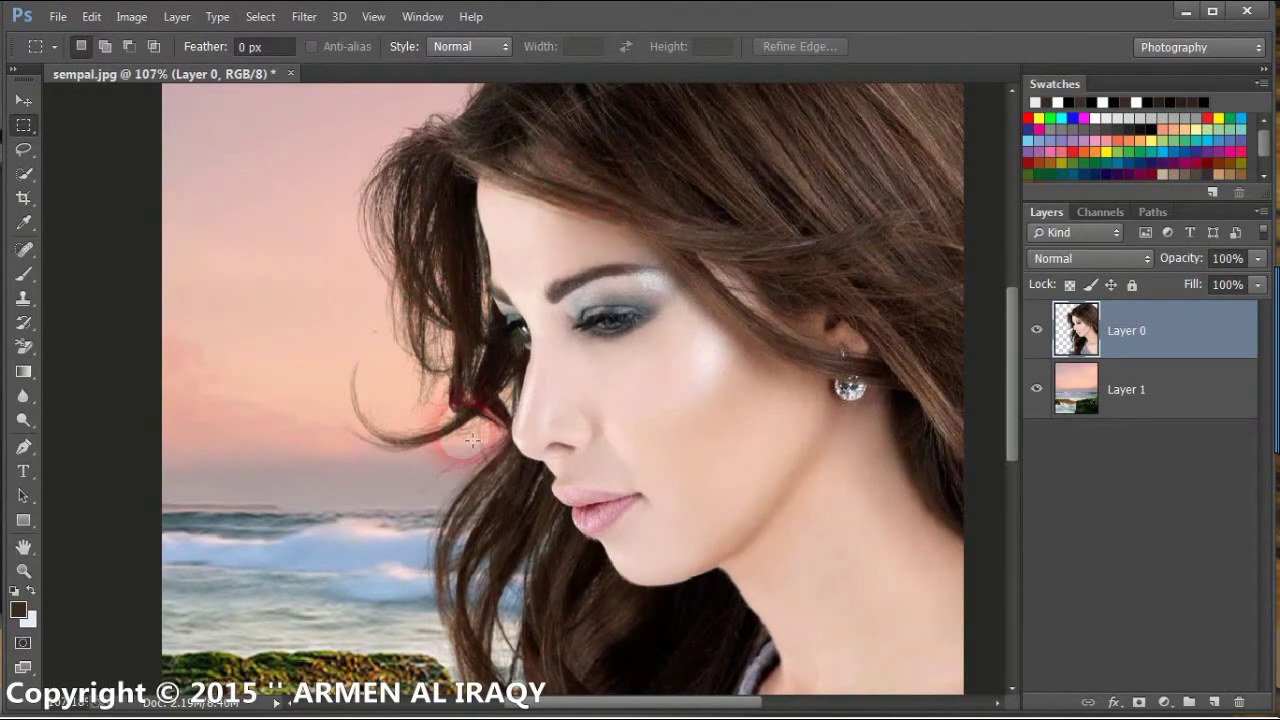
scroll(700, 220, down, 1)
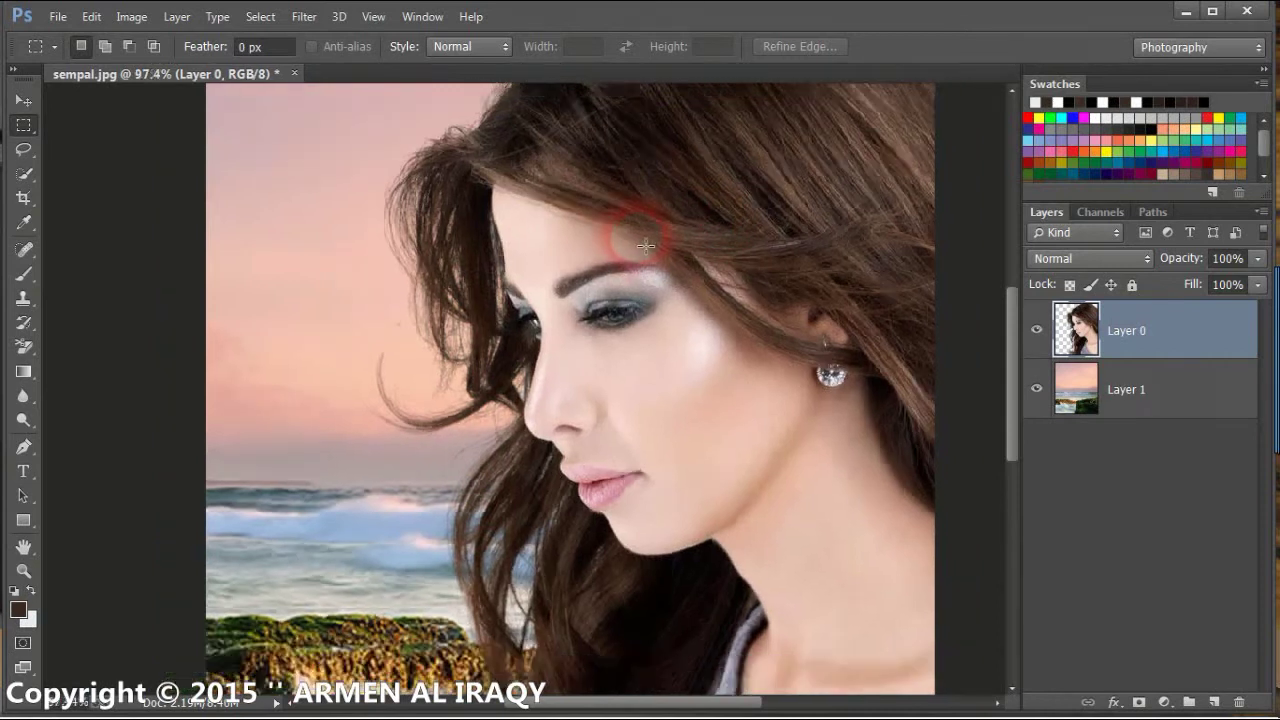
scroll(640, 225, down, 1)
scroll(645, 246, down, 1)
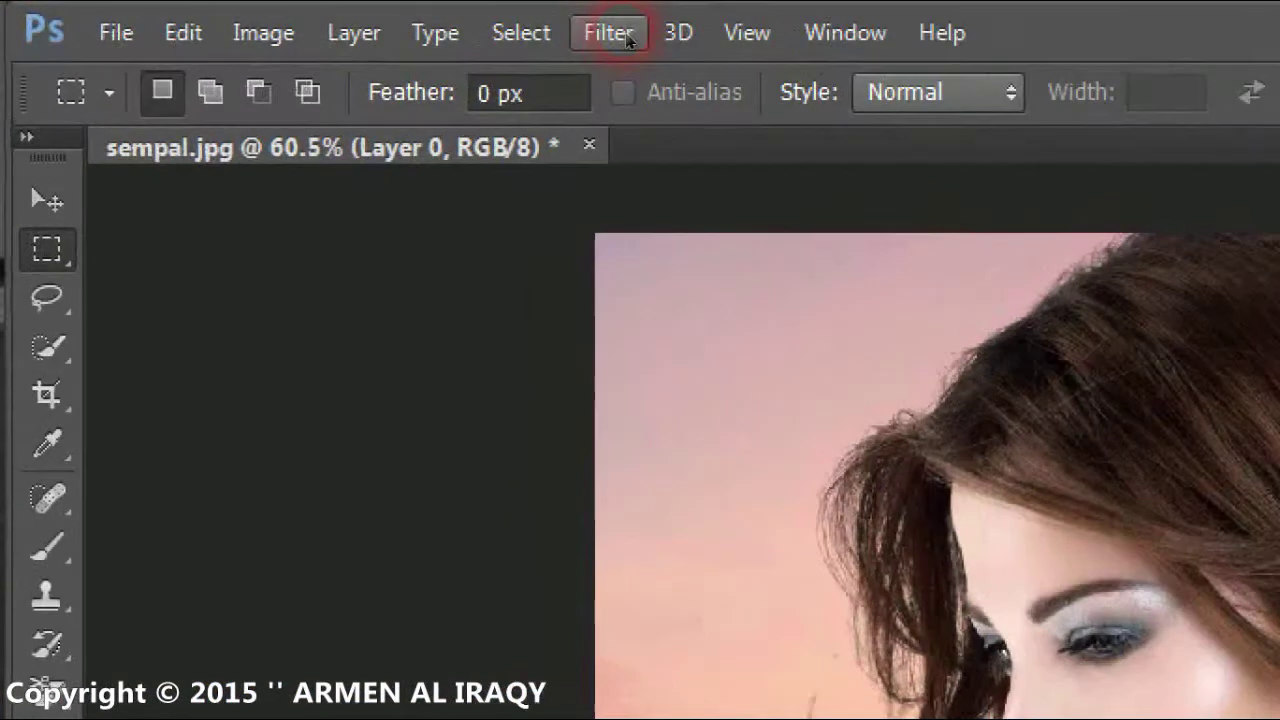
Step: Apply Smart Blur with radius 3.0 and threshold 15.7 to the woman on Layer 0
click(318, 26)
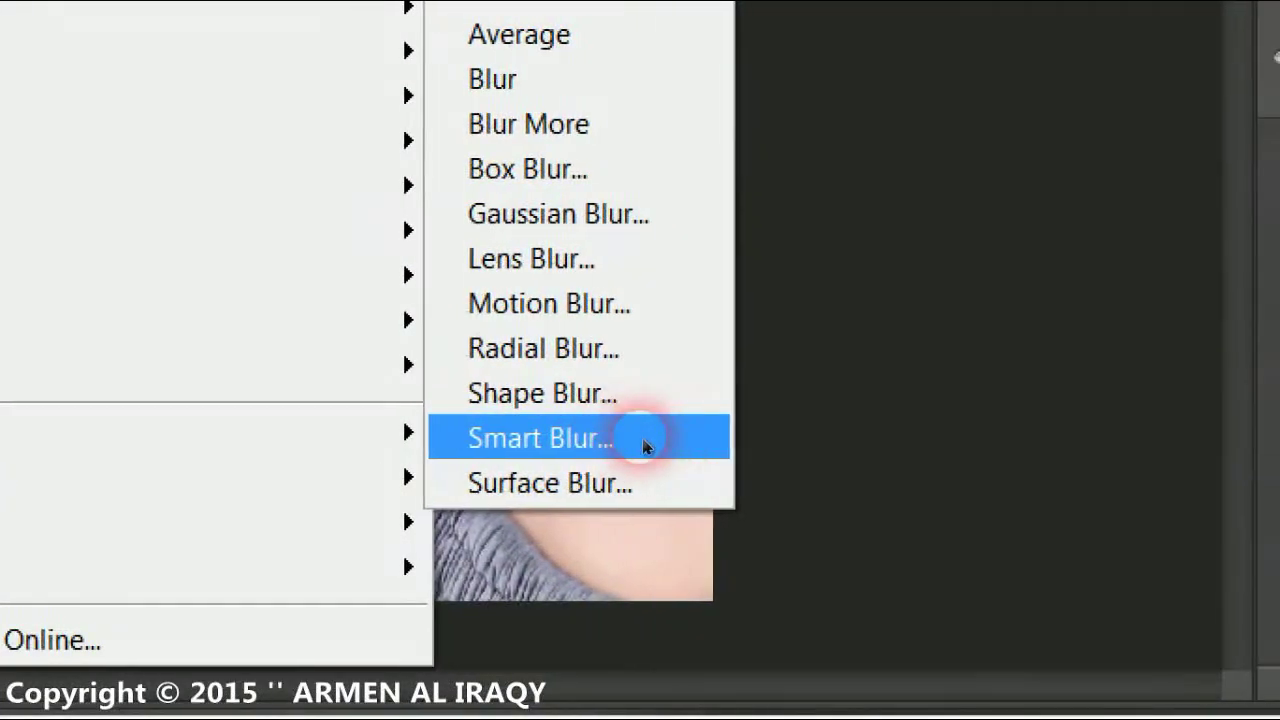
click(645, 445)
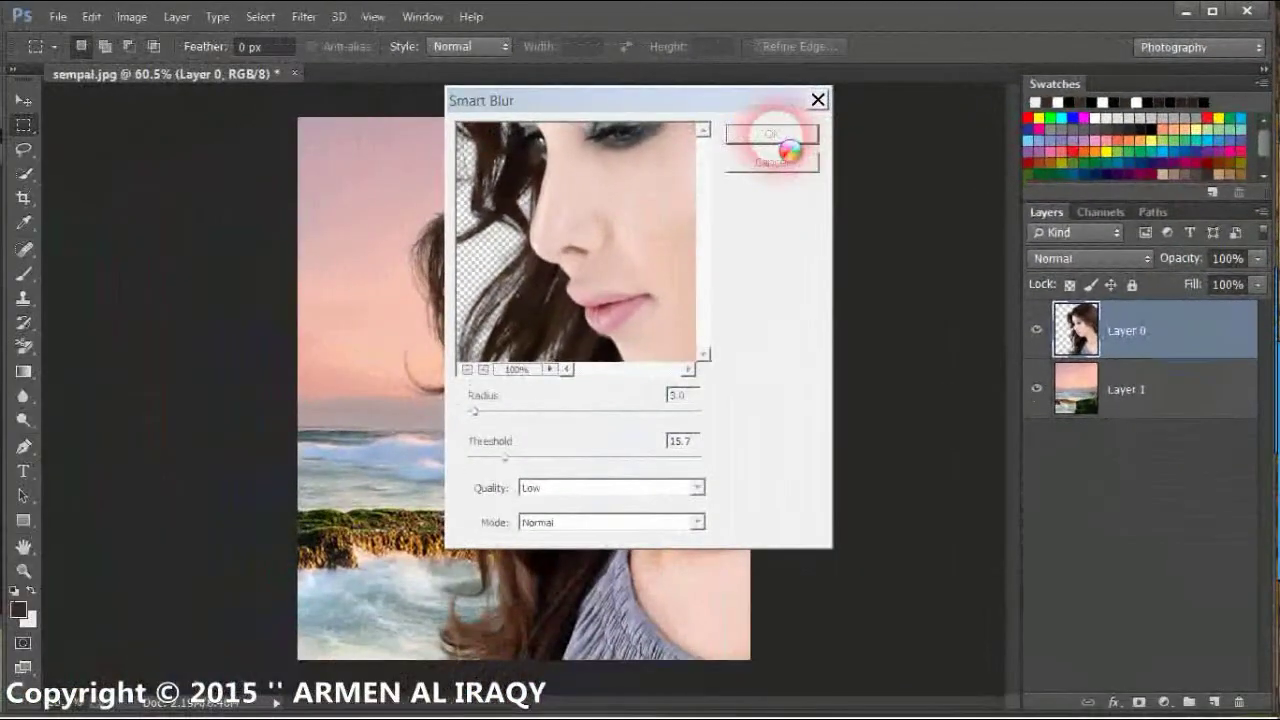
click(644, 276)
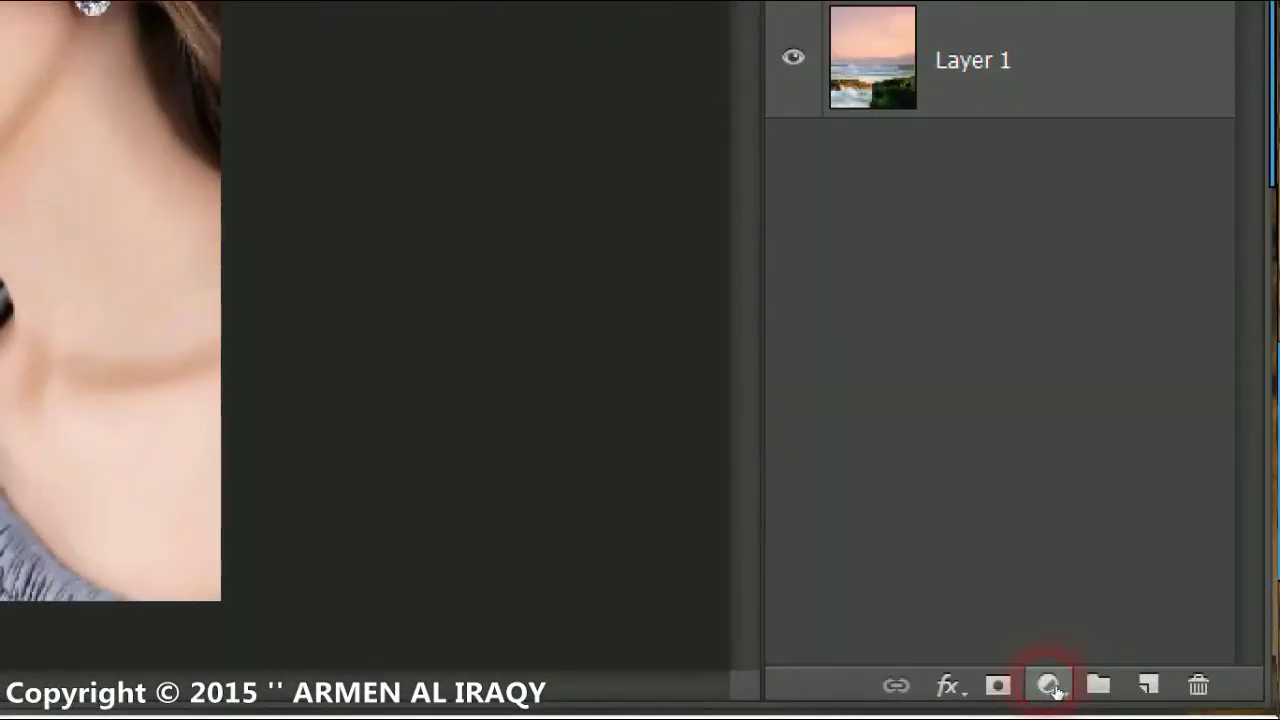
Step: Add a Color Balance adjustment layer shifting the midtones +13 toward red
click(1049, 685)
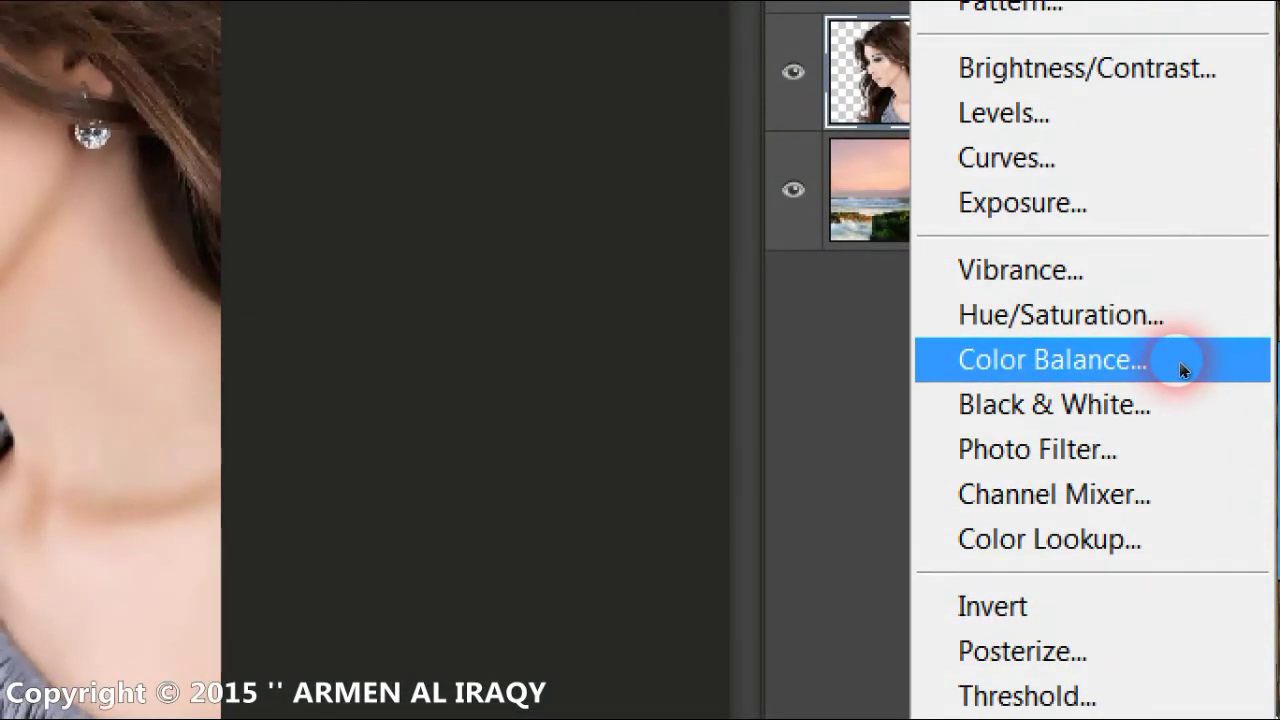
click(1181, 370)
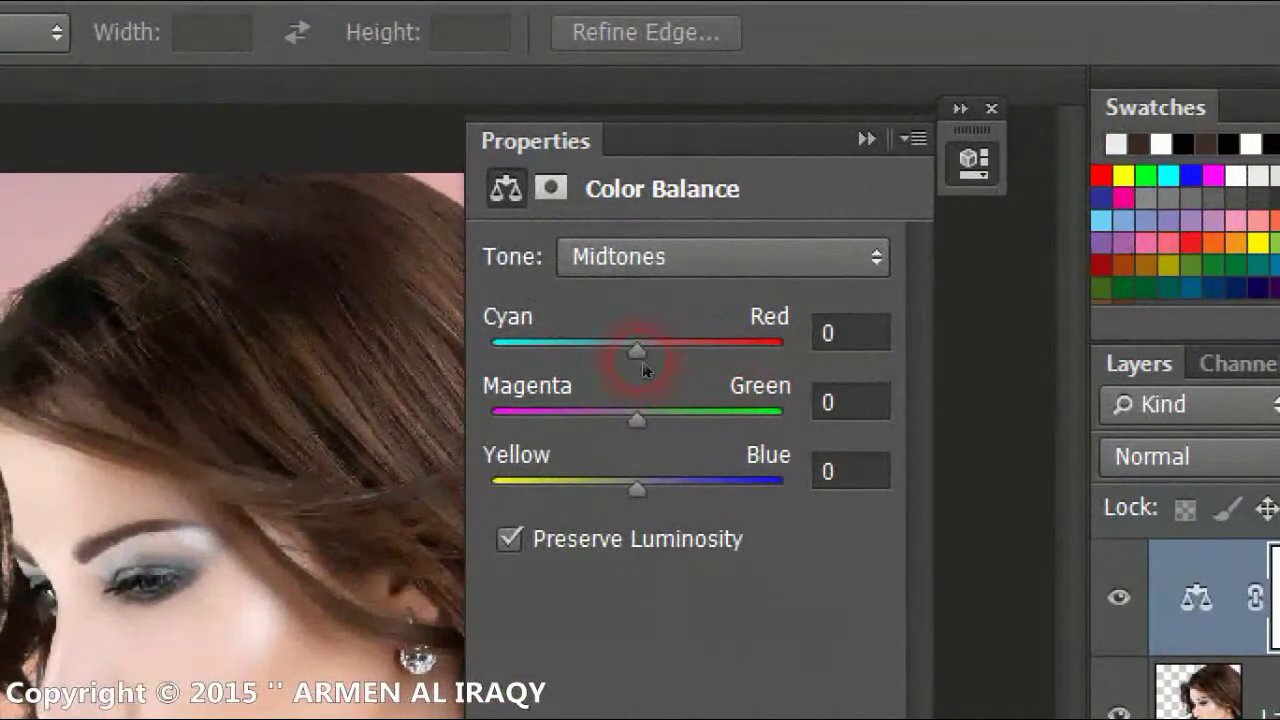
drag(800, 205, 803, 212)
mouse_move(645, 370)
mouse_down()
mouse_move(656, 368)
mouse_move(641, 370)
mouse_up()
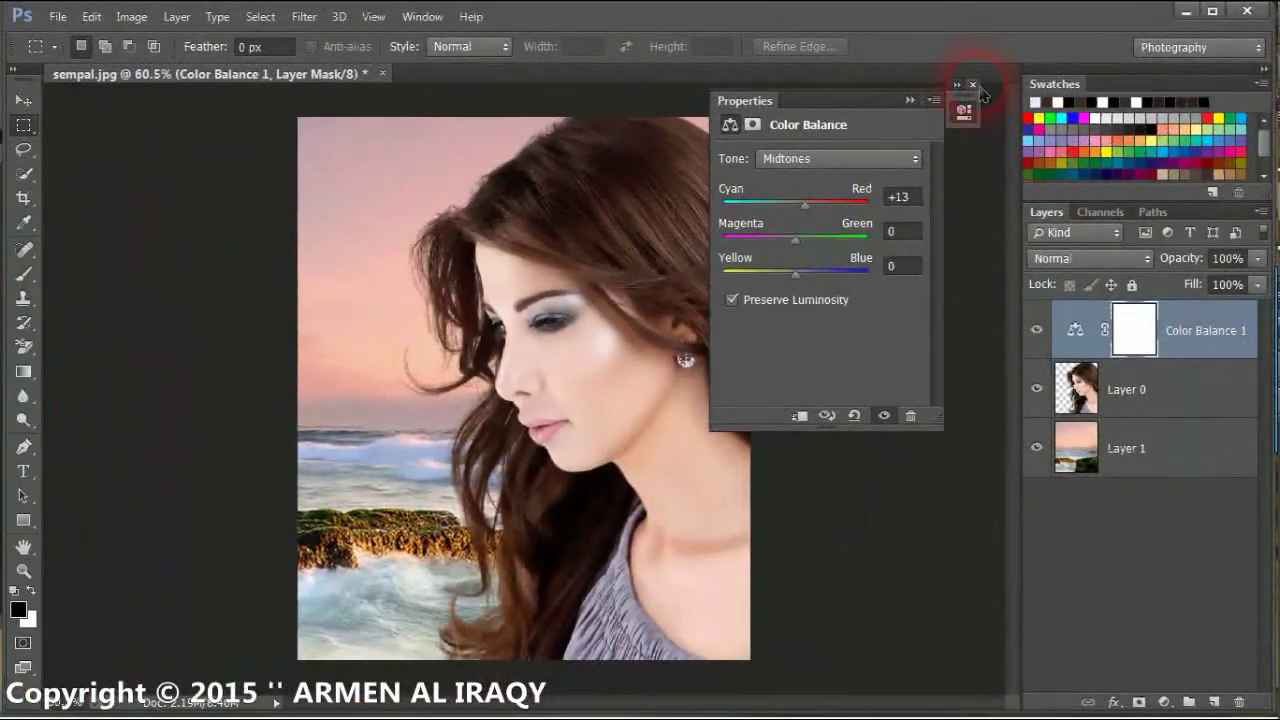
click(973, 85)
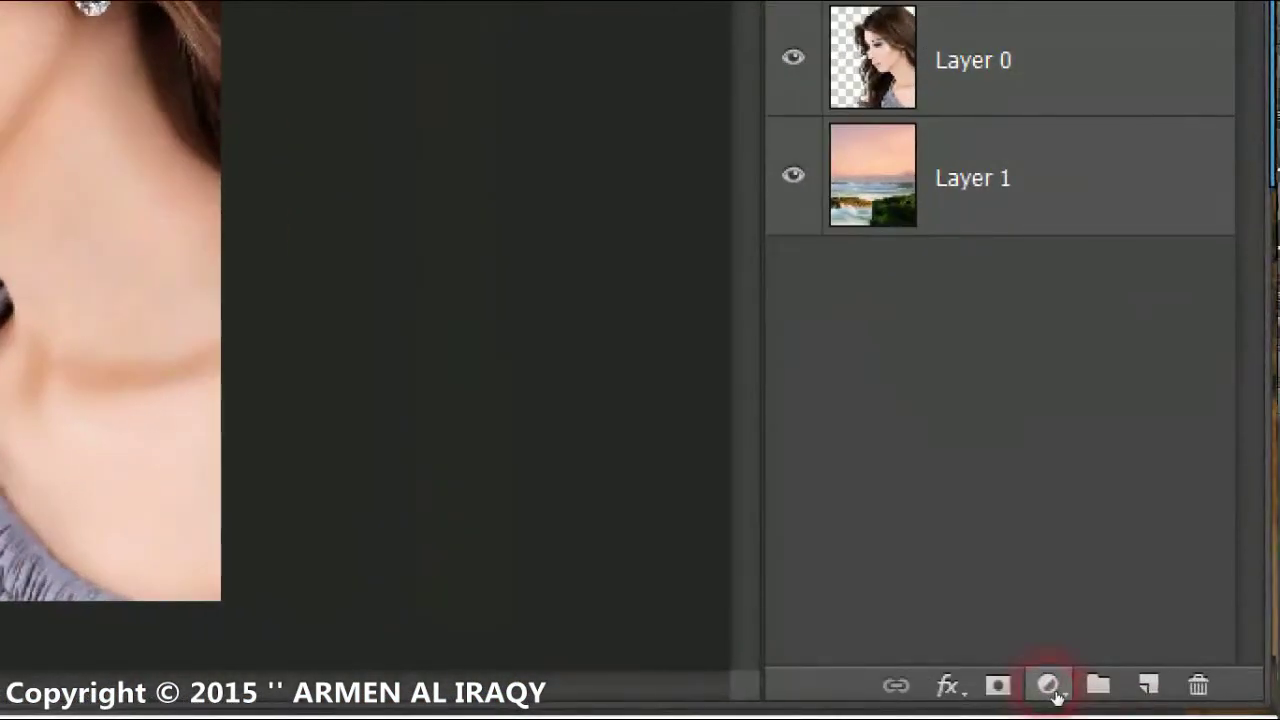
Step: Add a Curves adjustment layer with points at inputs 45 and 217, pulling the highlights down
click(1165, 703)
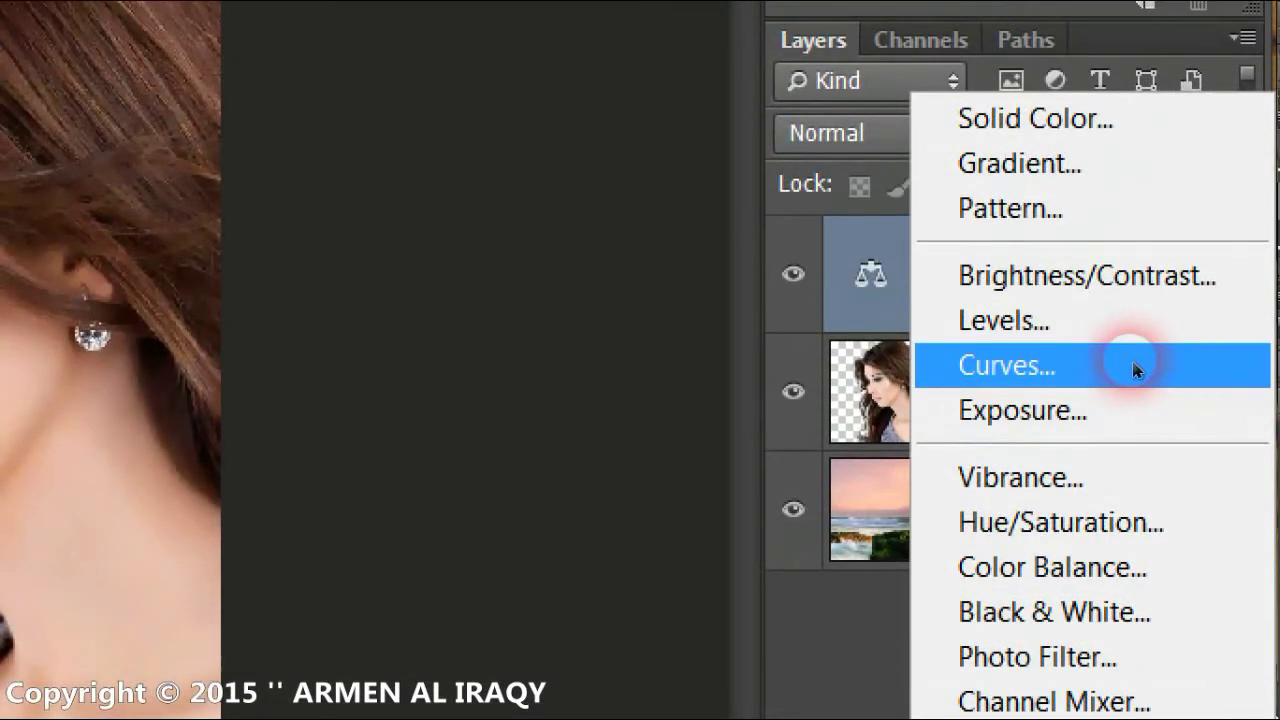
click(1185, 368)
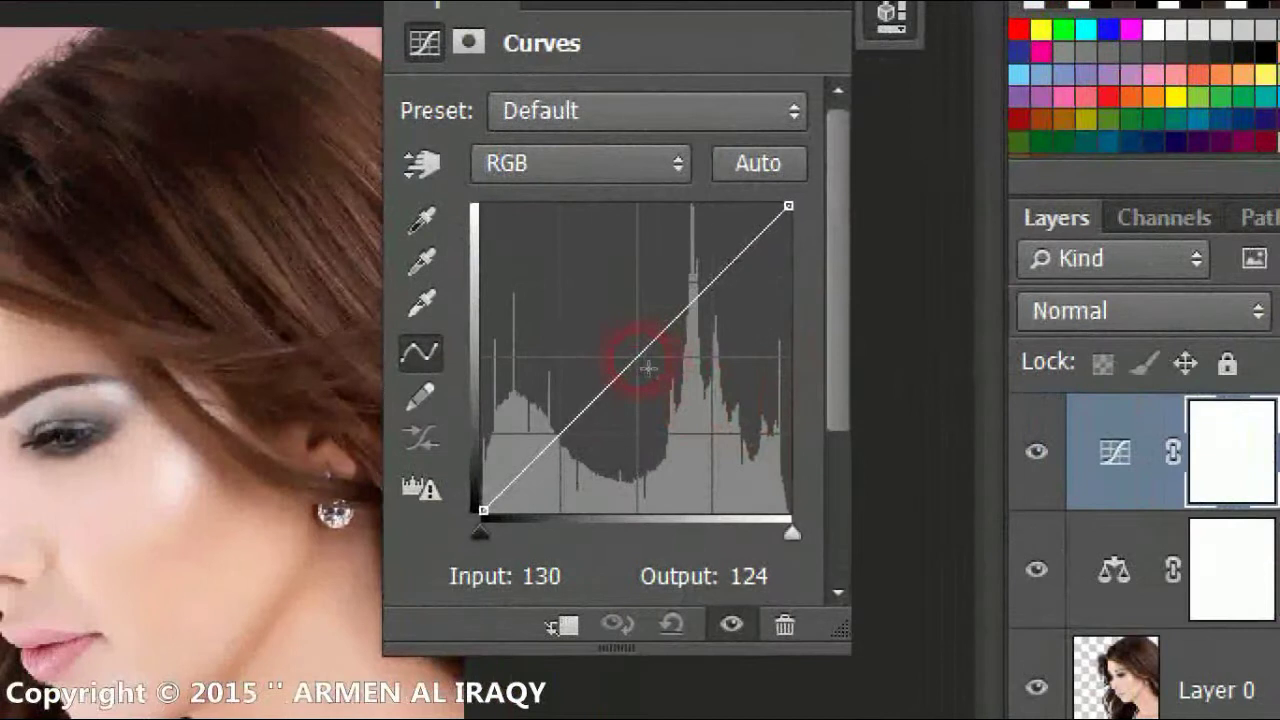
click(835, 283)
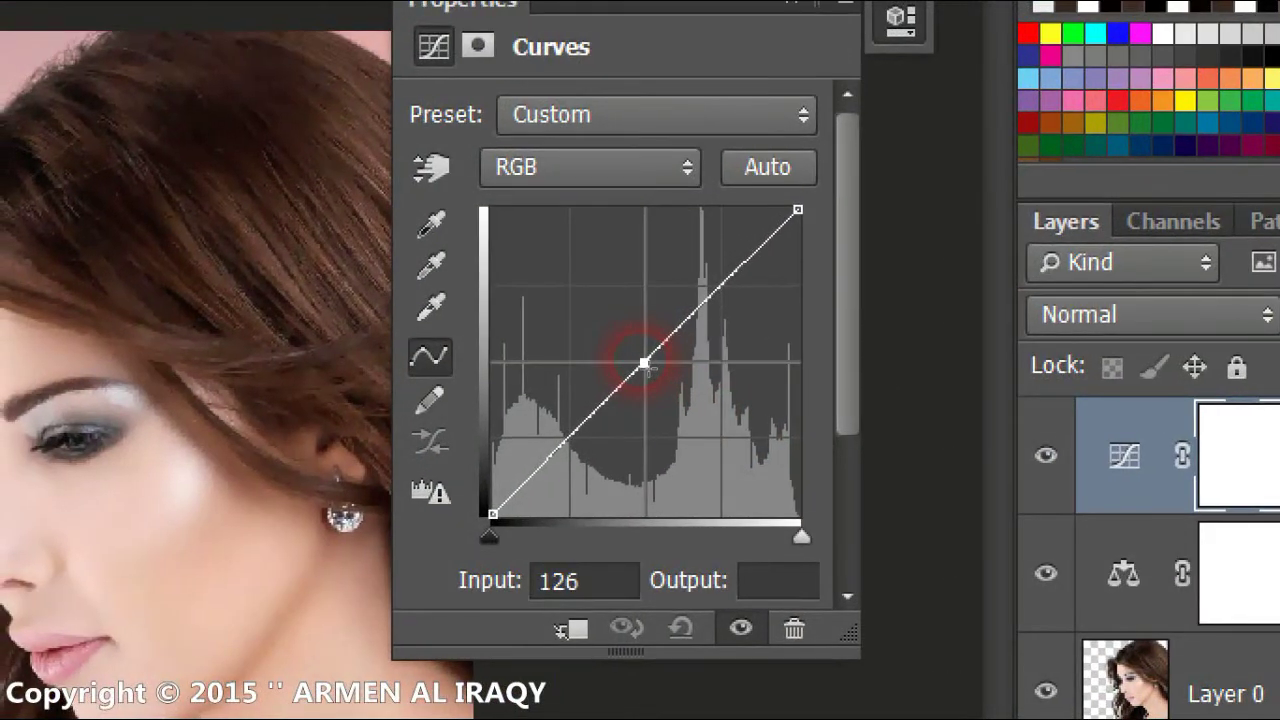
drag(645, 363, 641, 361)
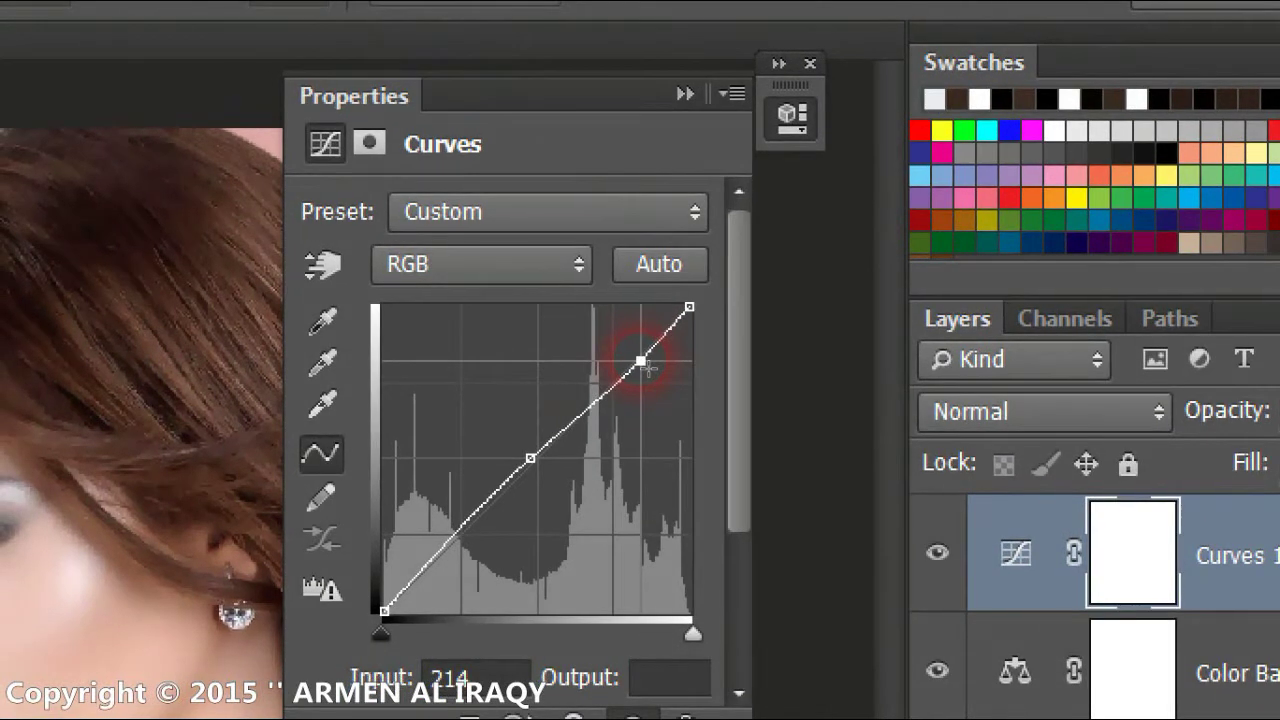
mouse_move(647, 367)
mouse_down()
mouse_move(647, 384)
mouse_move(646, 365)
mouse_up()
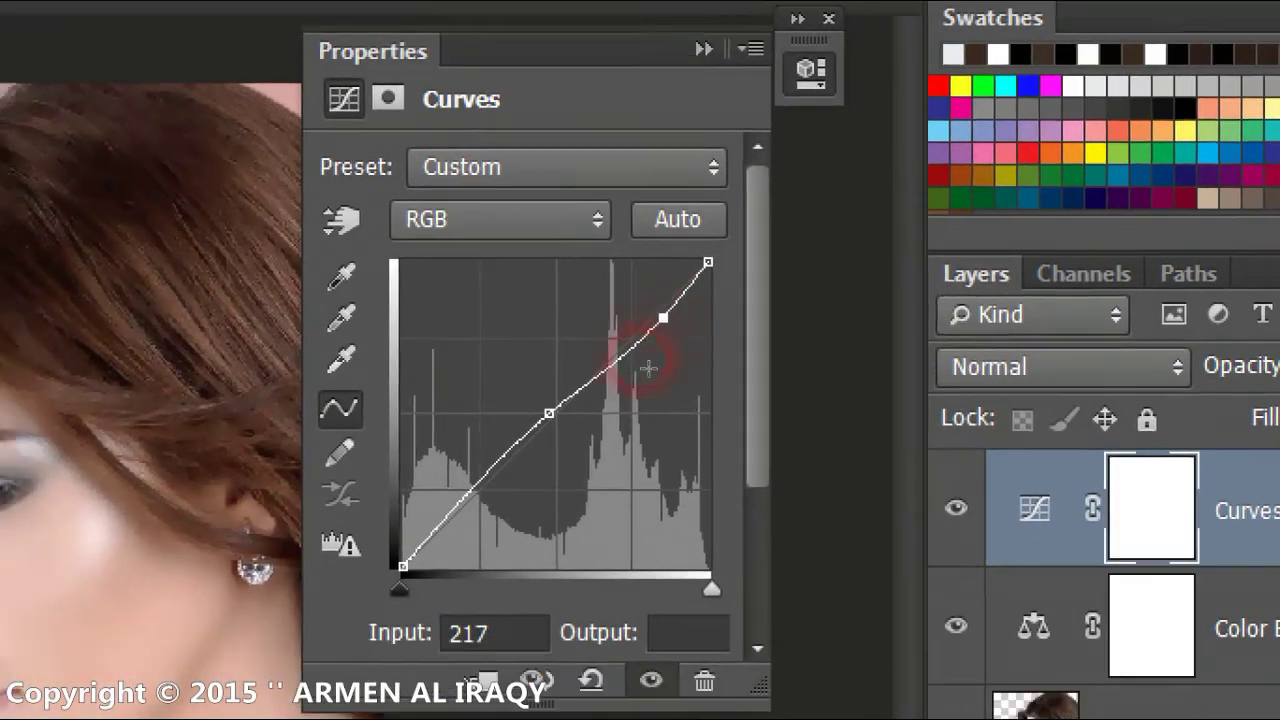
click(424, 564)
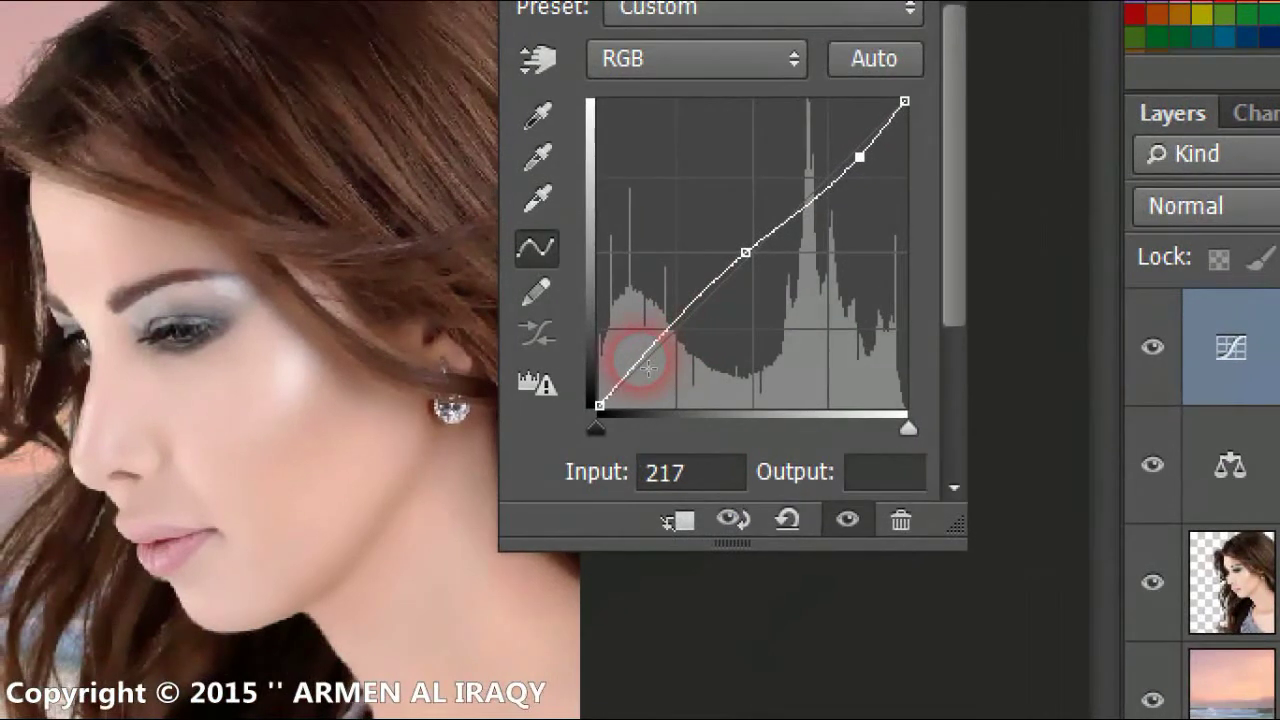
drag(646, 366, 648, 368)
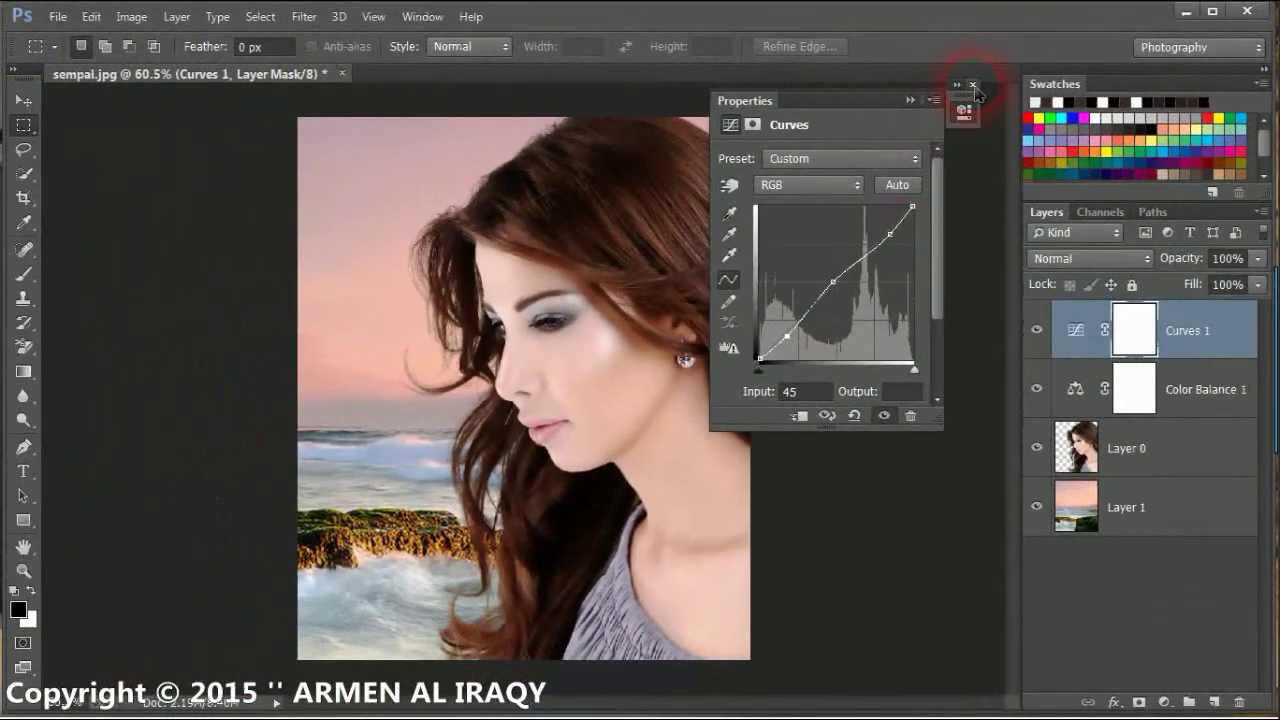
click(973, 86)
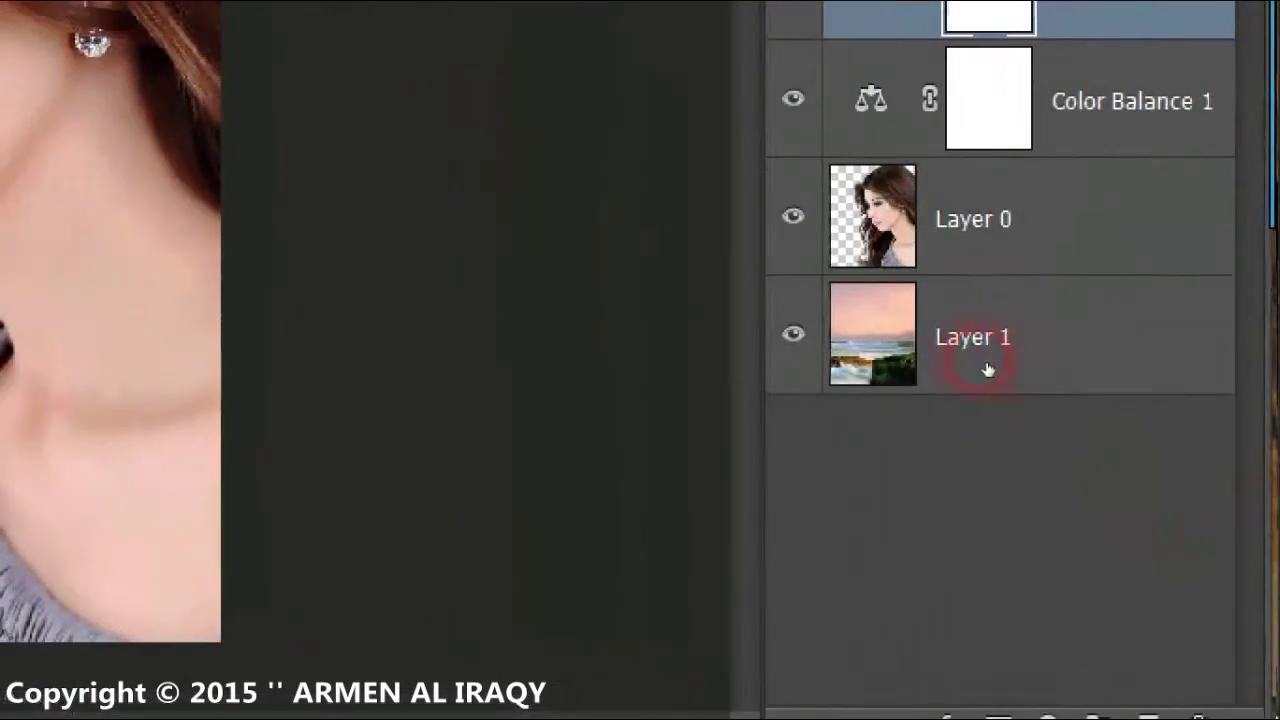
Step: Apply a 5.1-pixel Gaussian Blur to the seascape background on Layer 1
click(1131, 521)
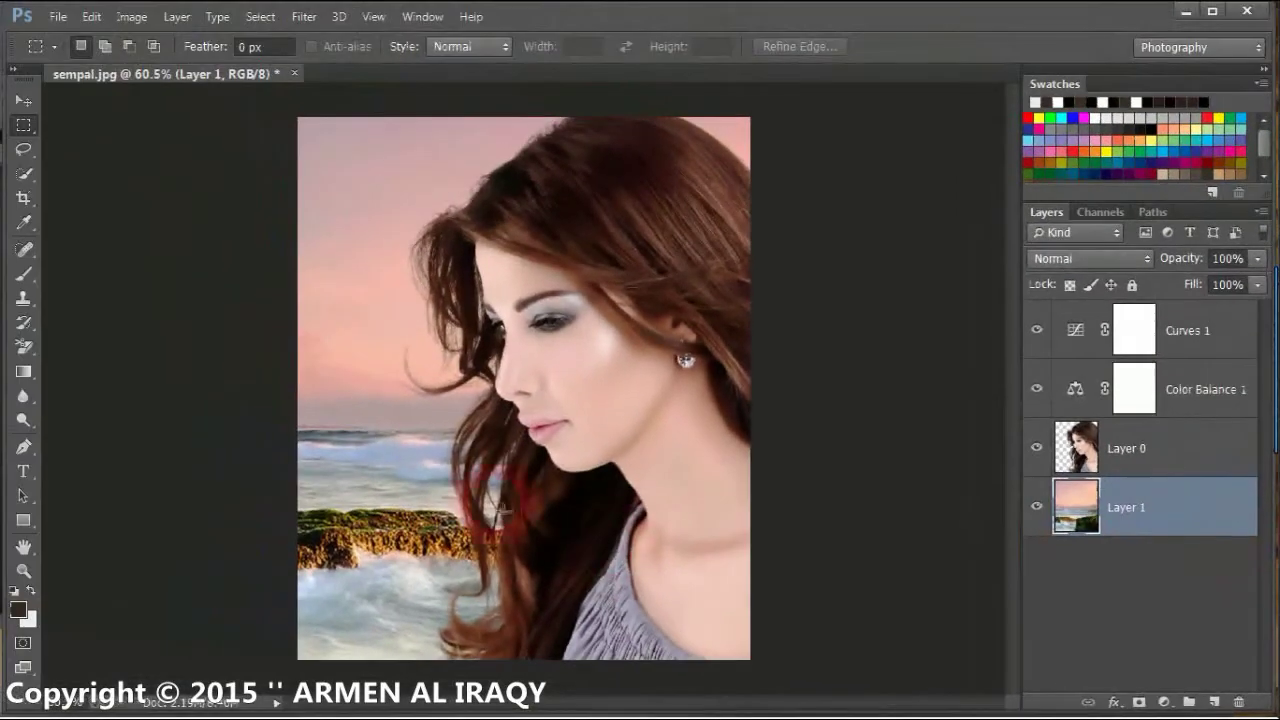
click(347, 37)
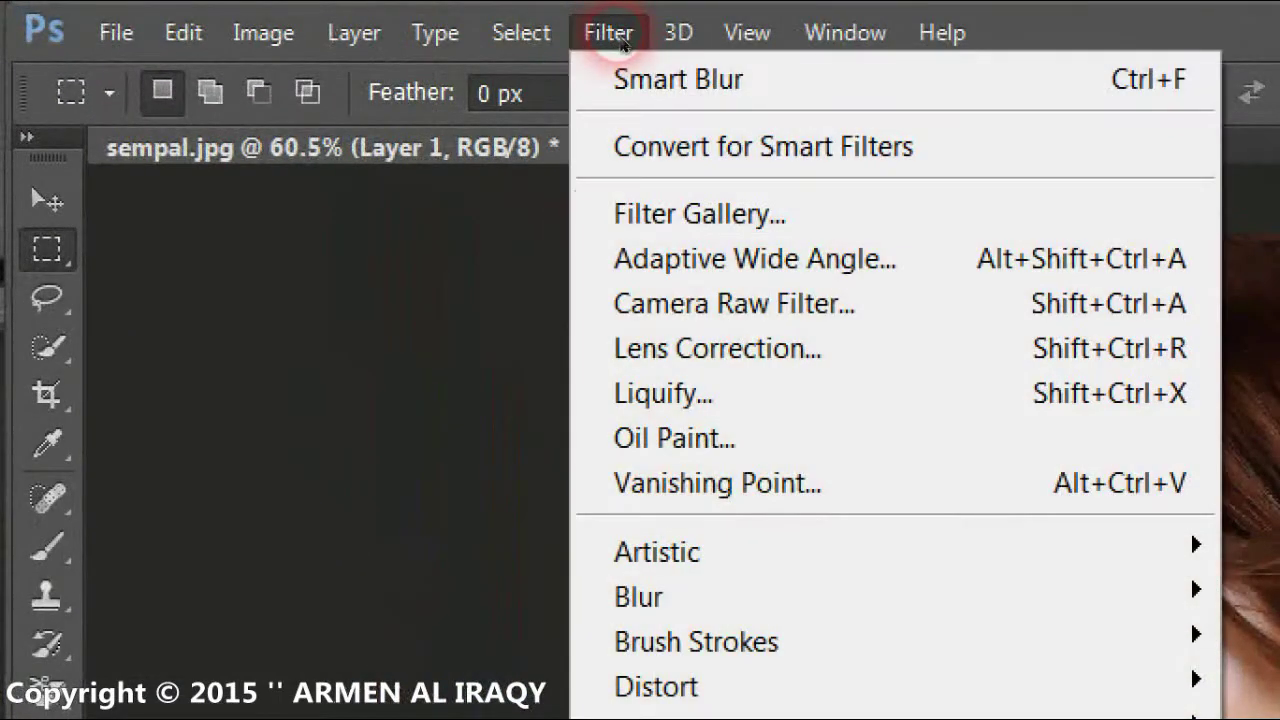
click(370, 221)
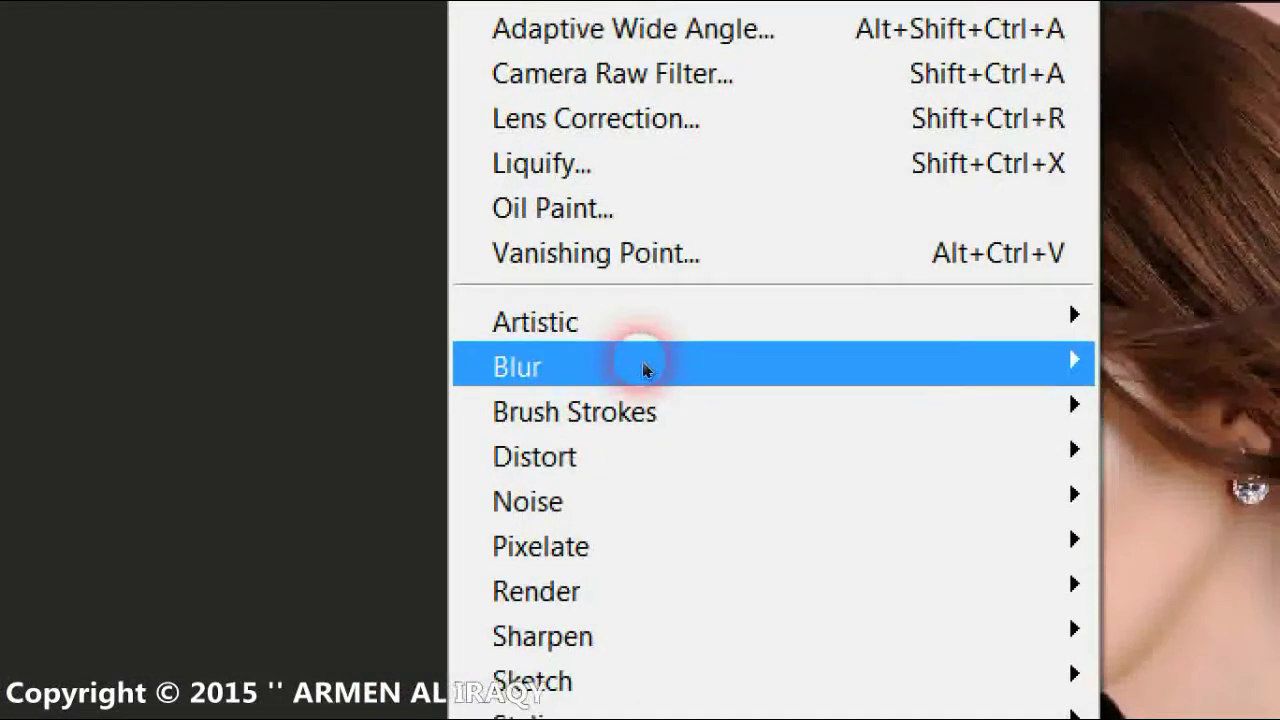
mouse_move(210, 14)
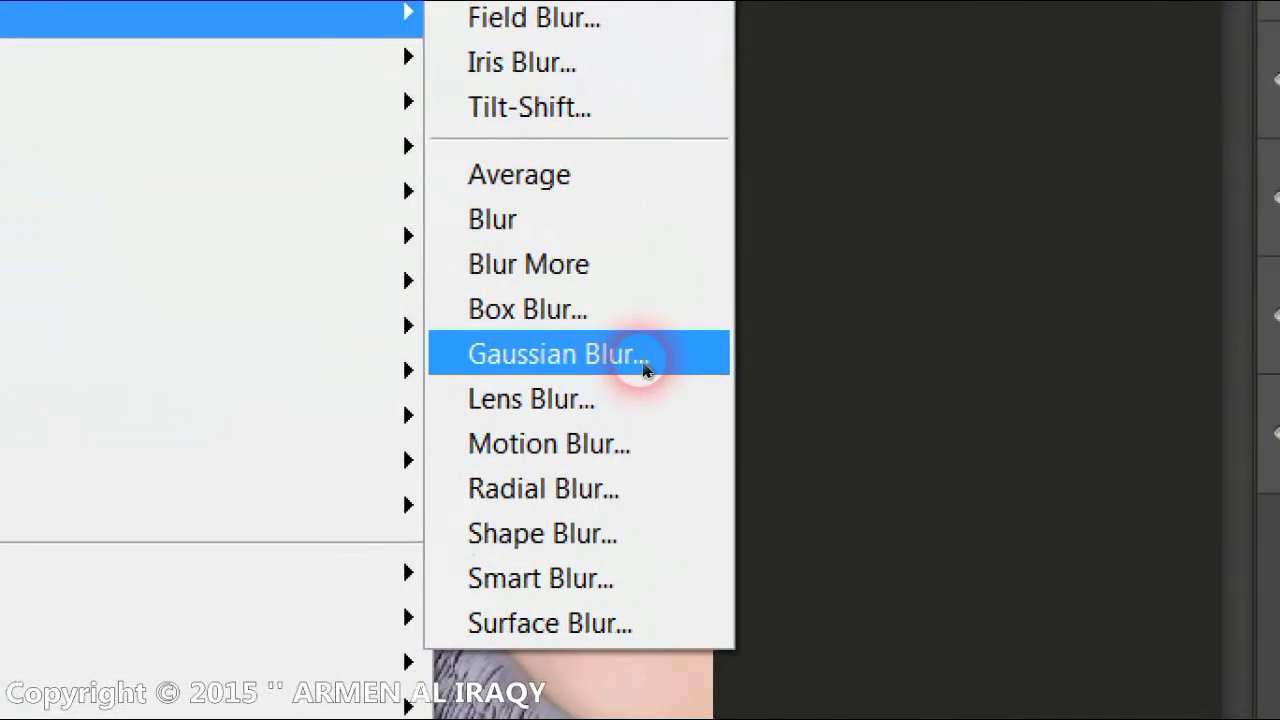
click(642, 370)
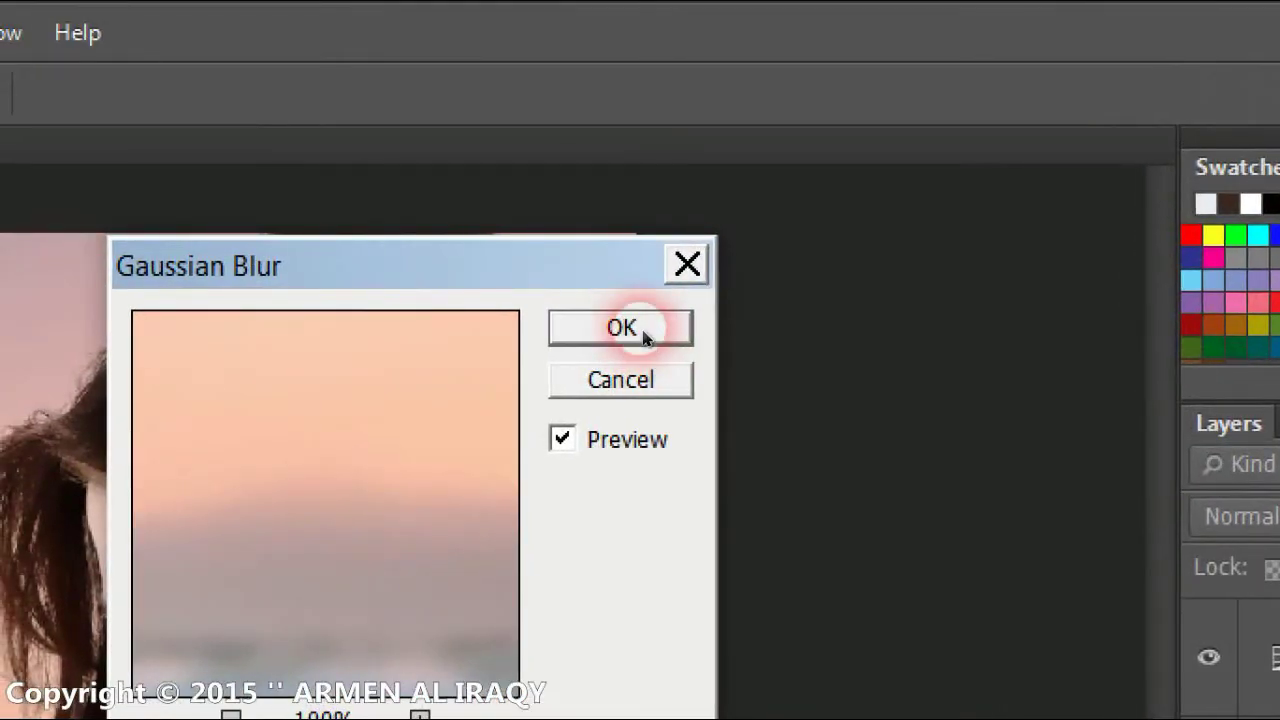
click(645, 338)
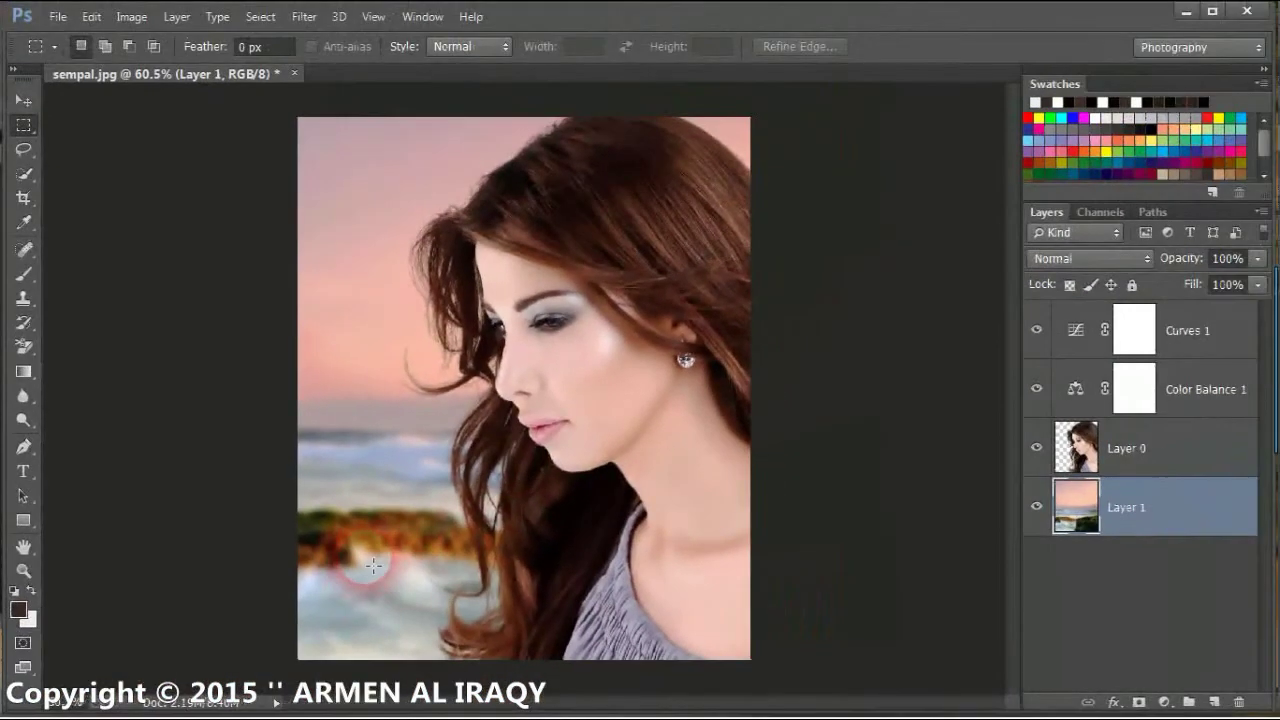
Step: Set the foreground colour to black in the Color Picker
click(136, 476)
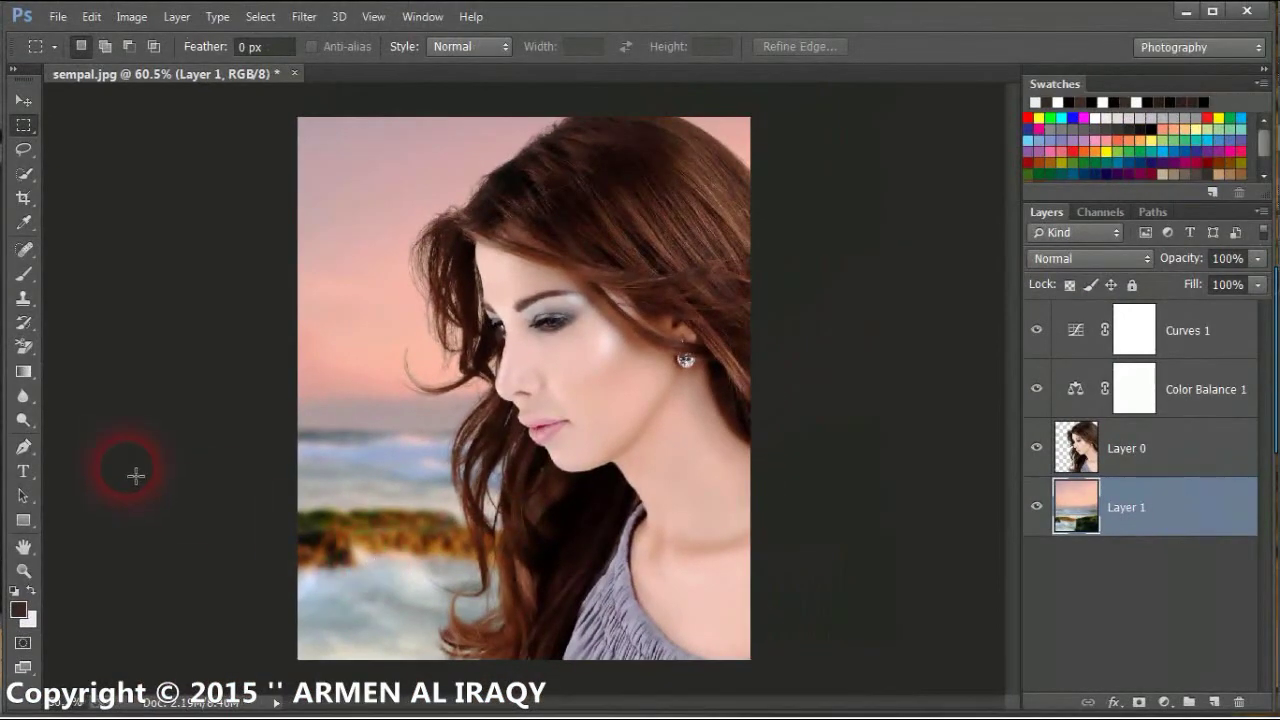
click(19, 615)
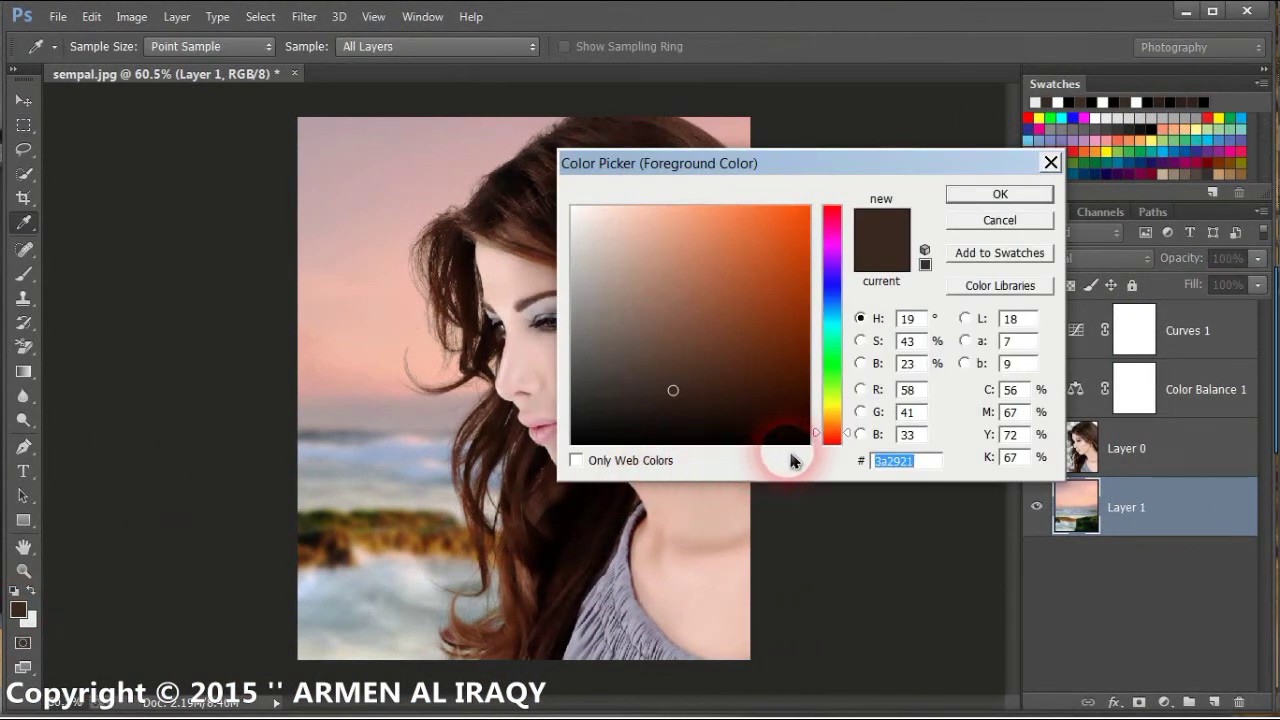
click(792, 443)
click(999, 194)
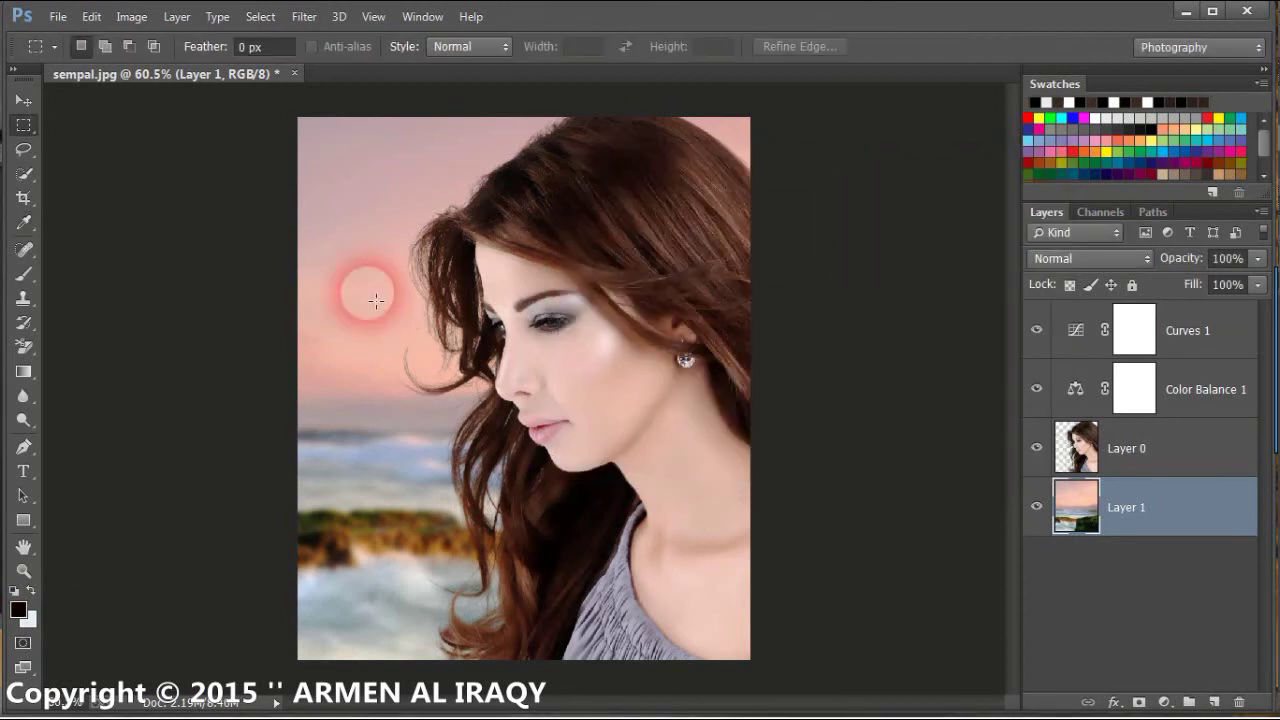
Step: Stamp the black signature brush in the lower-left corner, then return to the Rectangular Marquee
click(24, 273)
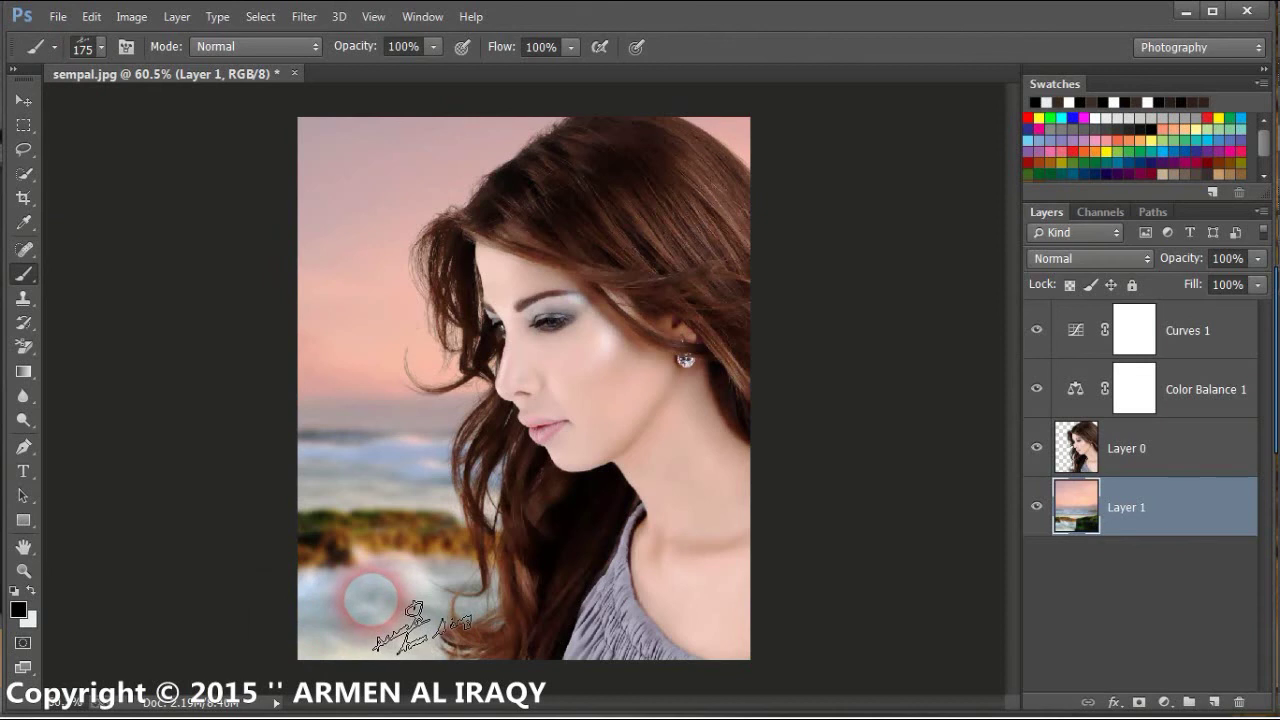
click(355, 598)
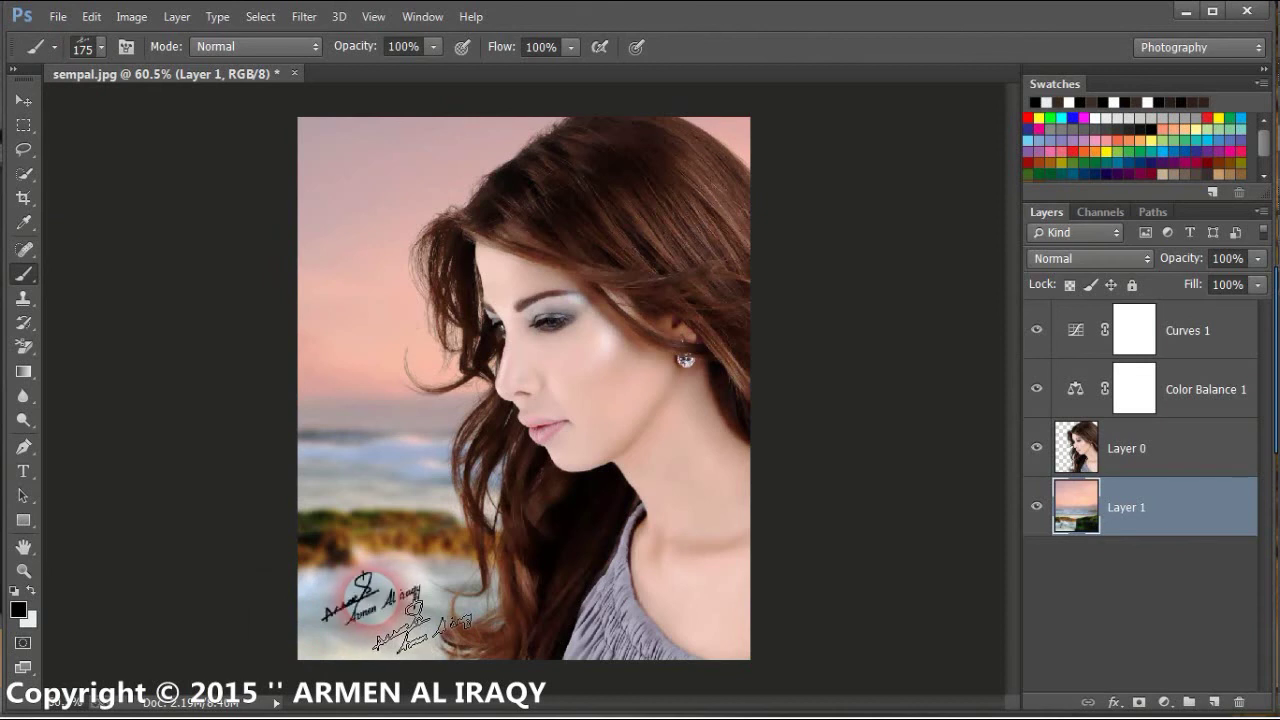
key(m)
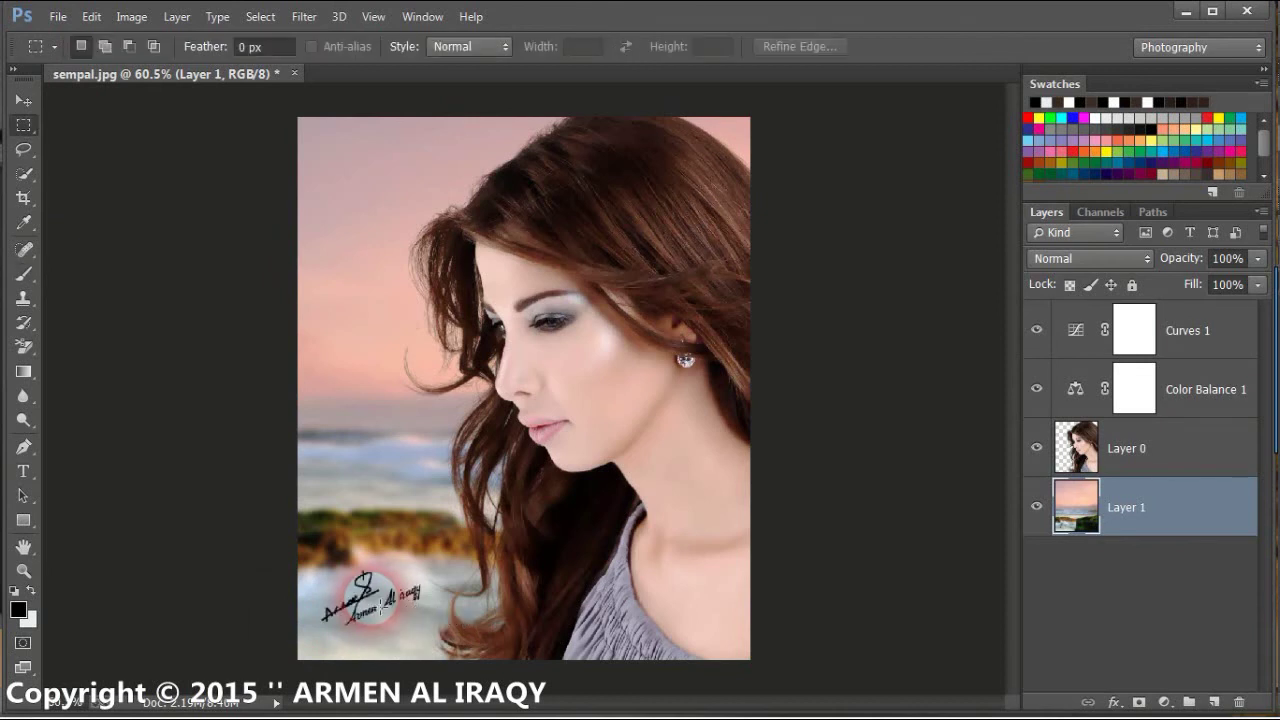